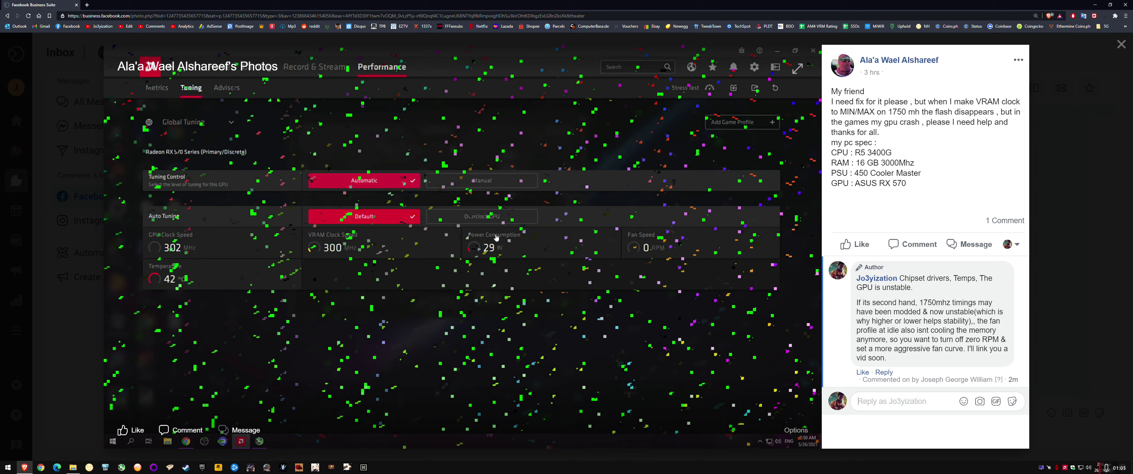
- Highlight MAX, the 1750 mh clock value and MIN/MAX in the help post text
{"action": "left_click", "coordinate": [1065, 468]}
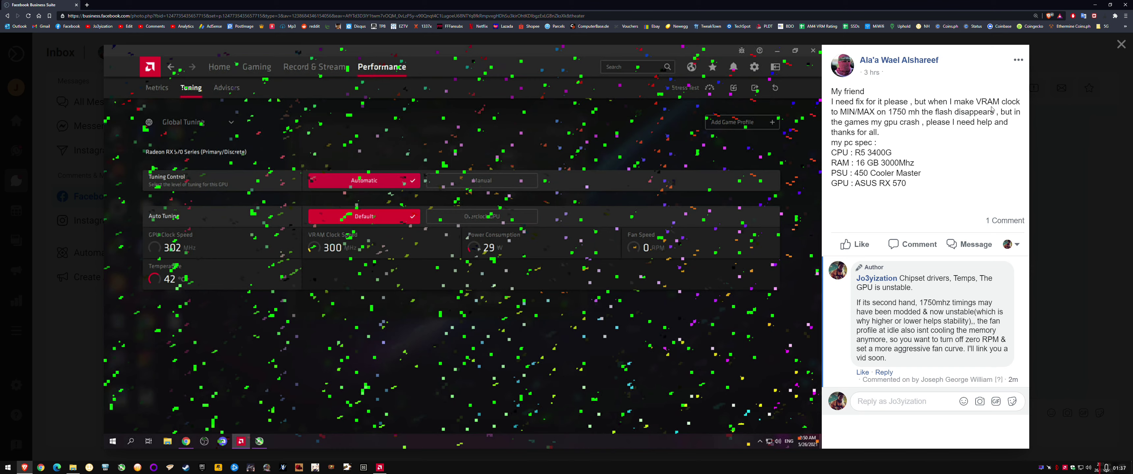
{"action": "left_click_drag", "start_coordinate": [860, 112], "coordinate": [874, 112]}
{"action": "left_click_drag", "start_coordinate": [889, 113], "coordinate": [911, 114]}
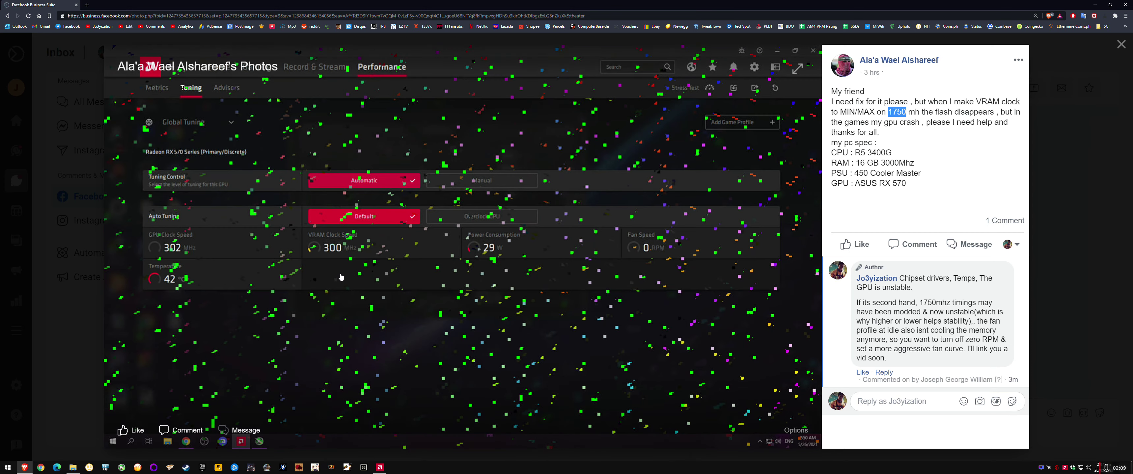
{"action": "left_click_drag", "start_coordinate": [889, 113], "coordinate": [921, 115]}
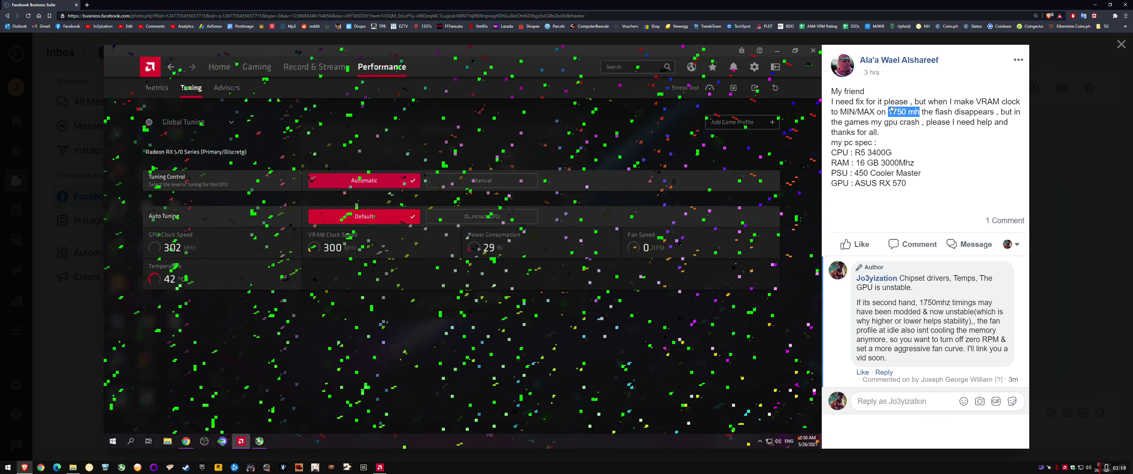
{"action": "left_click_drag", "start_coordinate": [887, 113], "coordinate": [912, 112]}
{"action": "left_click_drag", "start_coordinate": [840, 113], "coordinate": [876, 113]}
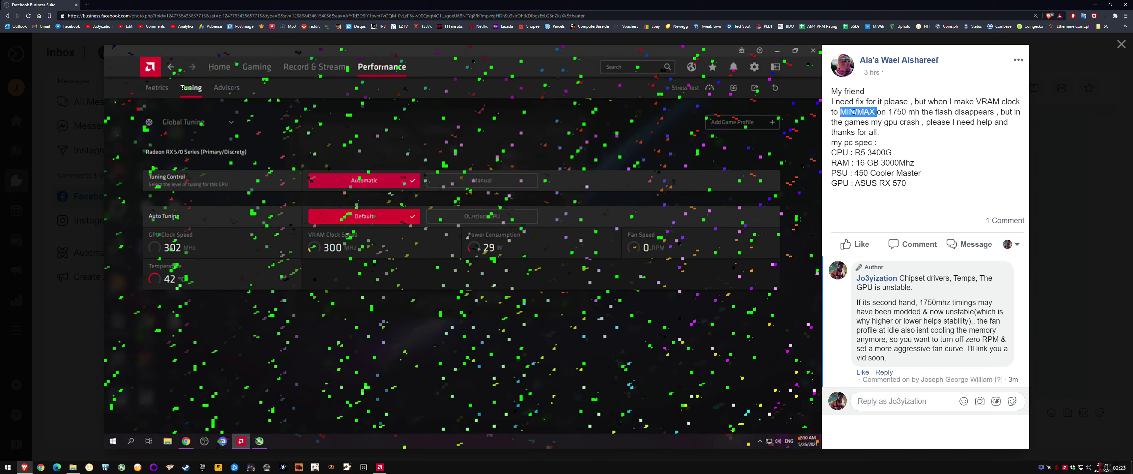
{"action": "left_click", "coordinate": [864, 114]}
- Highlight MAX, 1750 mh and MIN in the post's crash description
{"action": "double_click", "coordinate": [860, 112]}
{"action": "mouse_move", "coordinate": [806, 202]}
{"action": "left_click", "coordinate": [915, 111]}
{"action": "left_click_drag", "start_coordinate": [891, 110], "coordinate": [916, 122]}
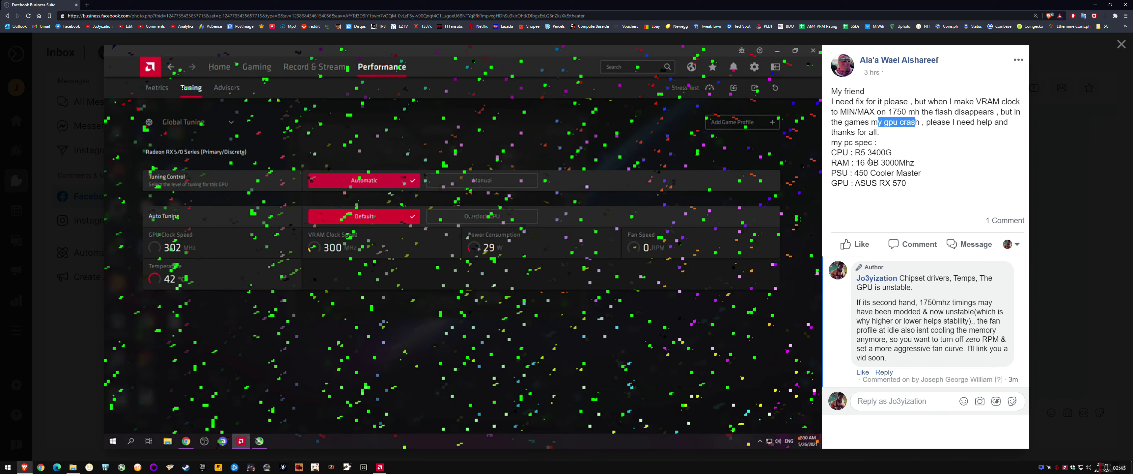
{"action": "left_click", "coordinate": [898, 134]}
{"action": "left_click_drag", "start_coordinate": [855, 112], "coordinate": [840, 112]}
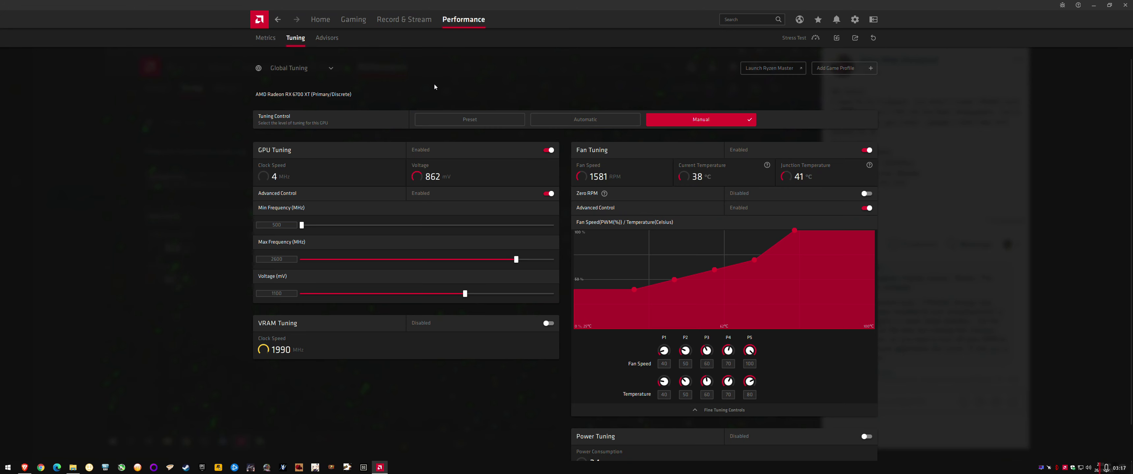
- Switch Tuning Control to Automatic so the Undervolt GPU preset applies at 1175 mV
{"action": "left_click", "coordinate": [551, 122]}
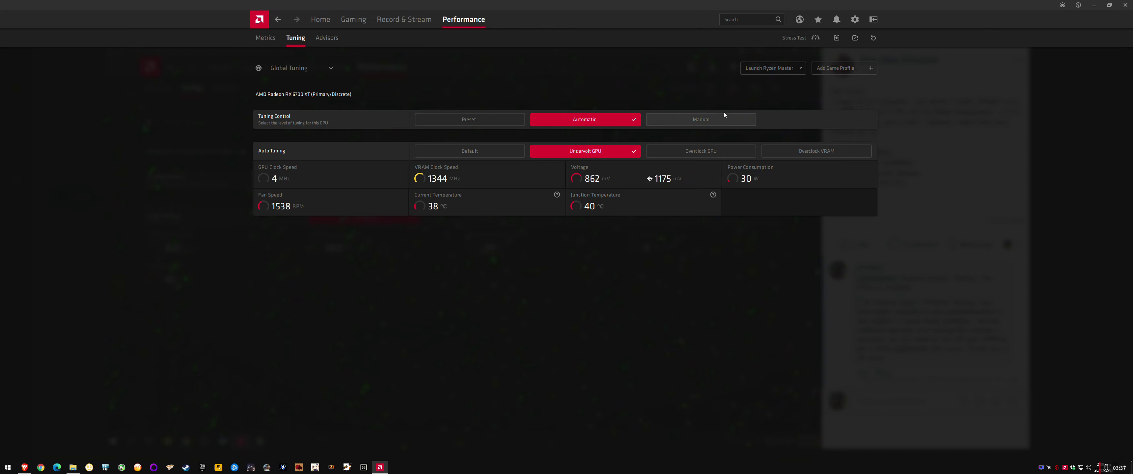
- Enable manual GPU tuning with advanced control: voltage 1100 mV, max frequency 2600 MHz
{"action": "left_click", "coordinate": [699, 120]}
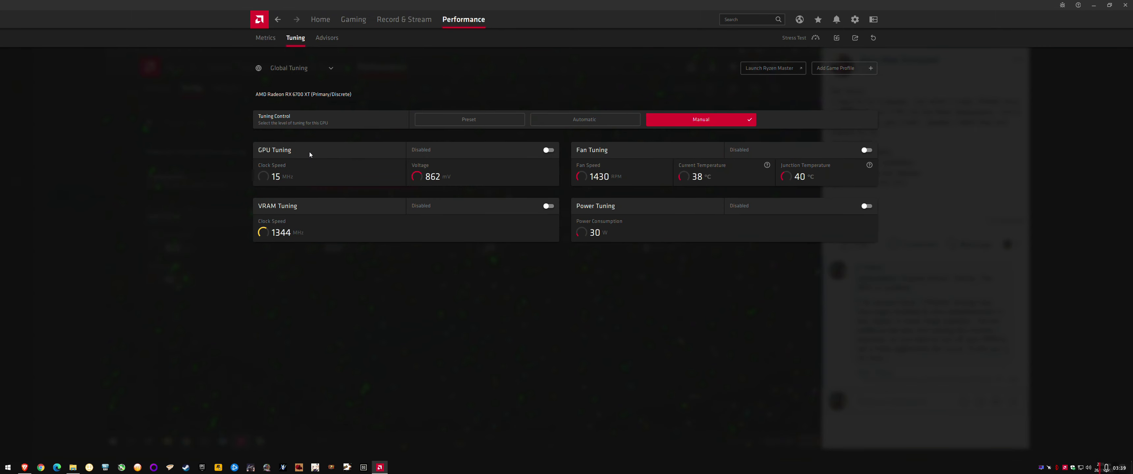
{"action": "left_click", "coordinate": [550, 150]}
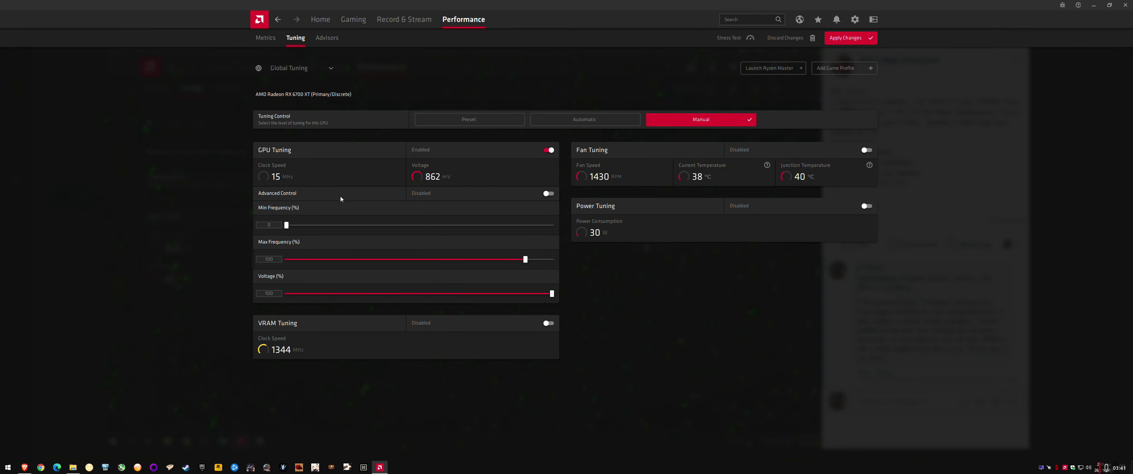
{"action": "left_click", "coordinate": [546, 195]}
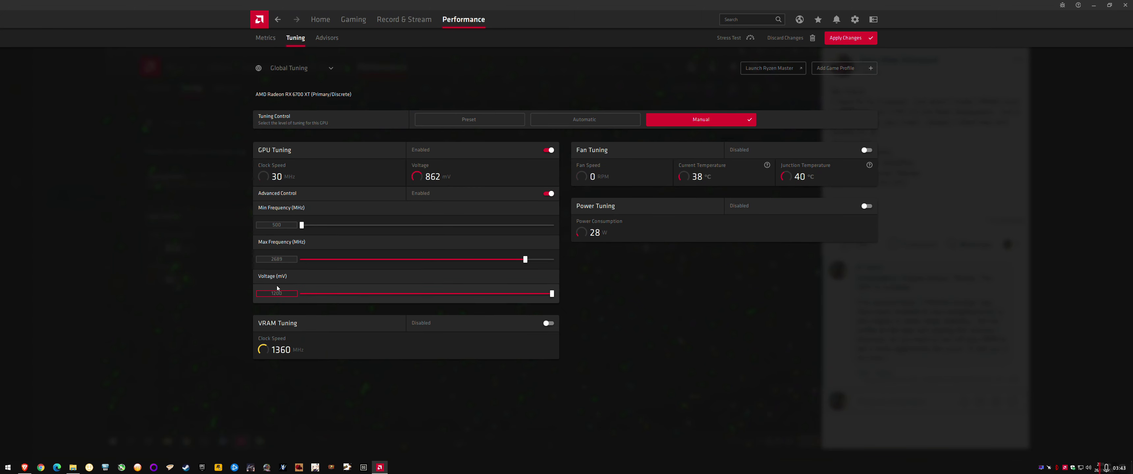
{"action": "left_click", "coordinate": [284, 296]}
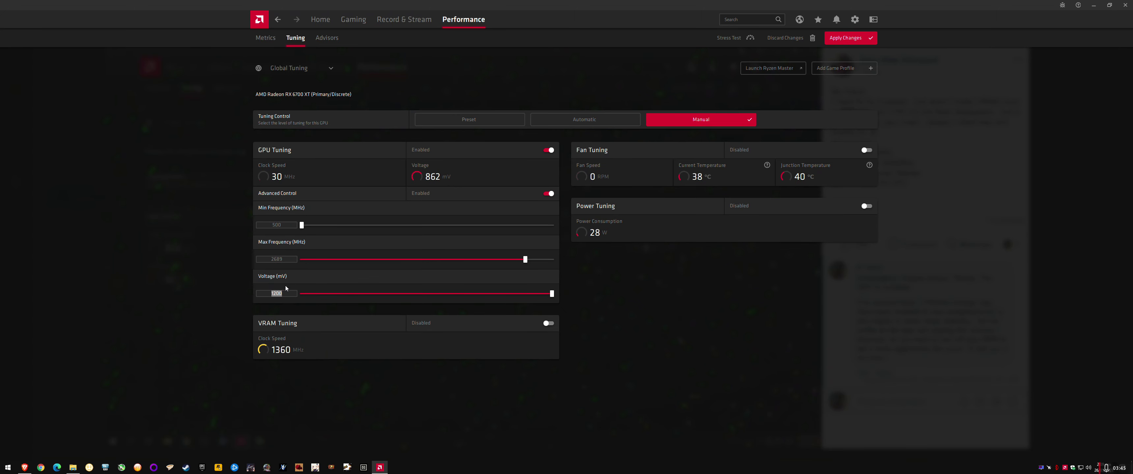
{"action": "left_click_drag", "start_coordinate": [554, 298], "coordinate": [465, 294]}
{"action": "left_click", "coordinate": [526, 260]}
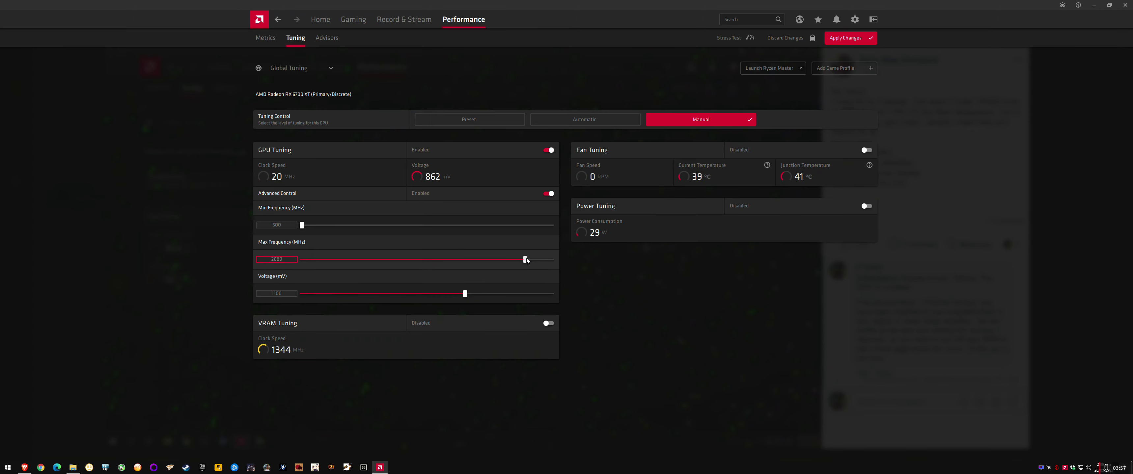
{"action": "left_click_drag", "start_coordinate": [526, 260], "coordinate": [517, 261]}
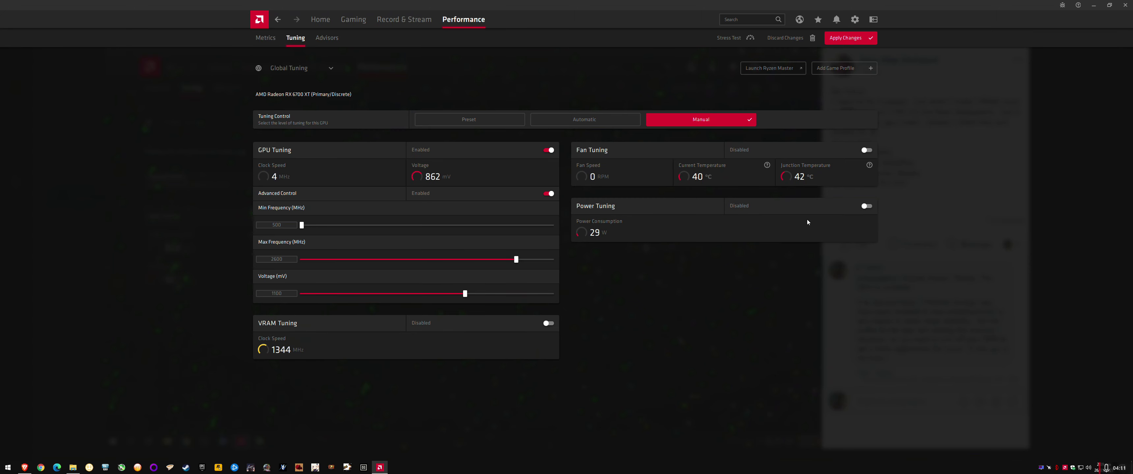
- Enable manual fan tuning with advanced control to expose the fan-speed/temperature curve points
{"action": "left_click", "coordinate": [867, 150]}
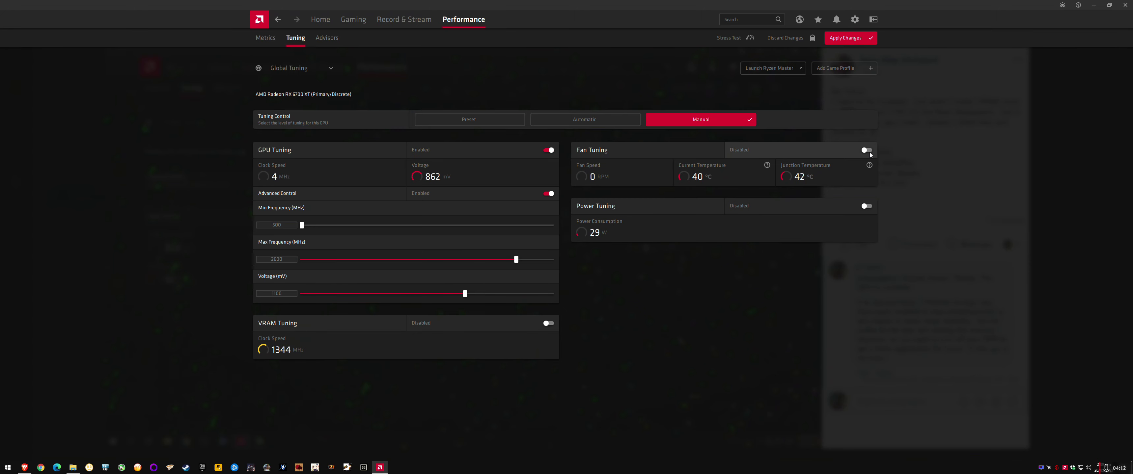
{"action": "left_click", "coordinate": [869, 209]}
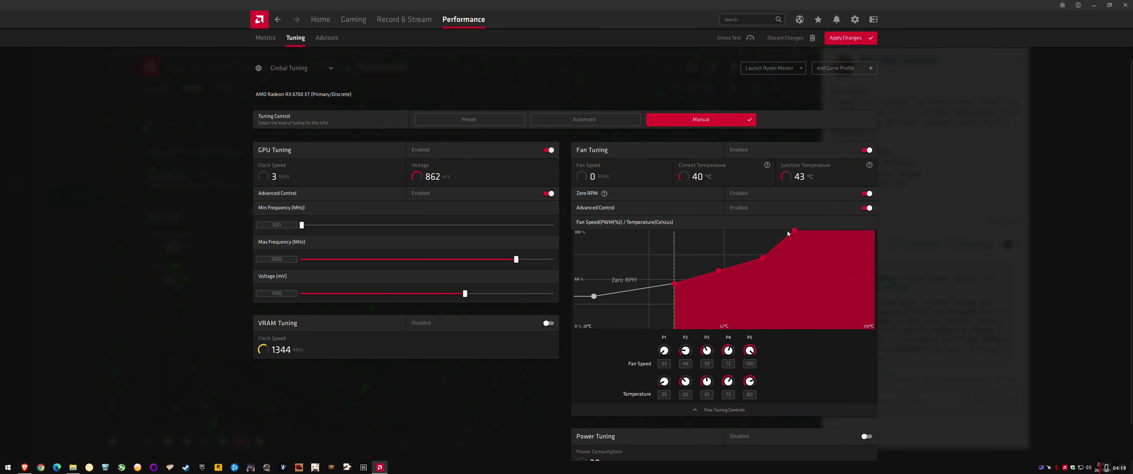
{"action": "scroll", "coordinate": [731, 263], "scroll_direction": "down", "scroll_amount": 1}
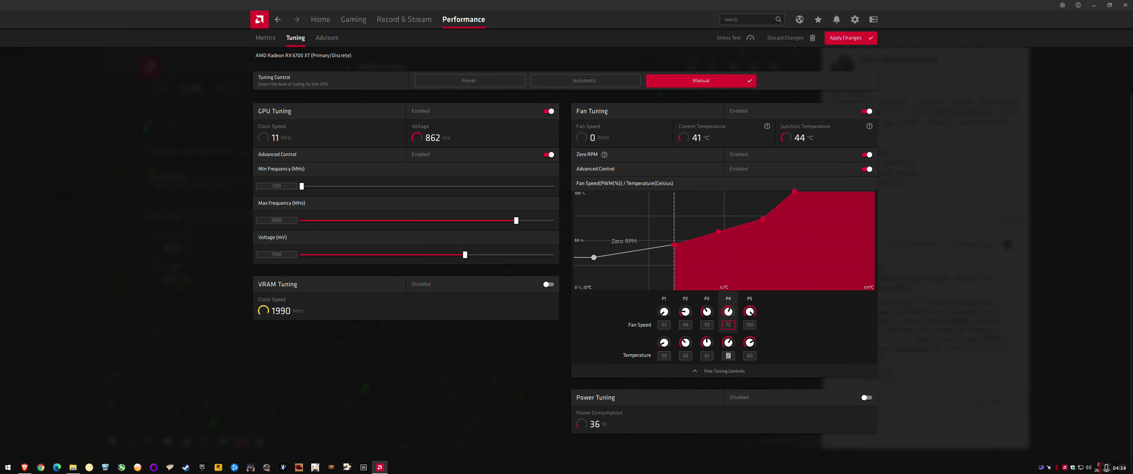
{"action": "left_click", "coordinate": [729, 324]}
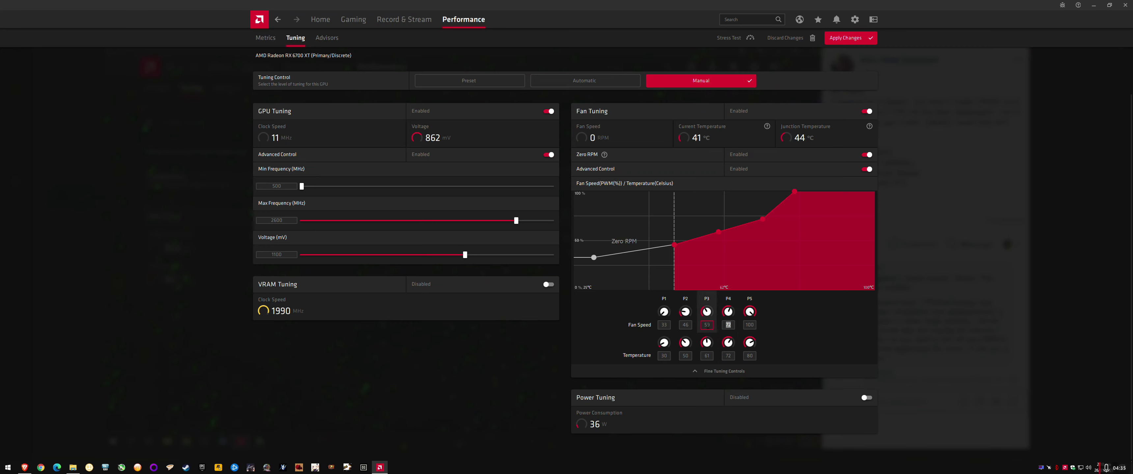
{"action": "left_click", "coordinate": [707, 325]}
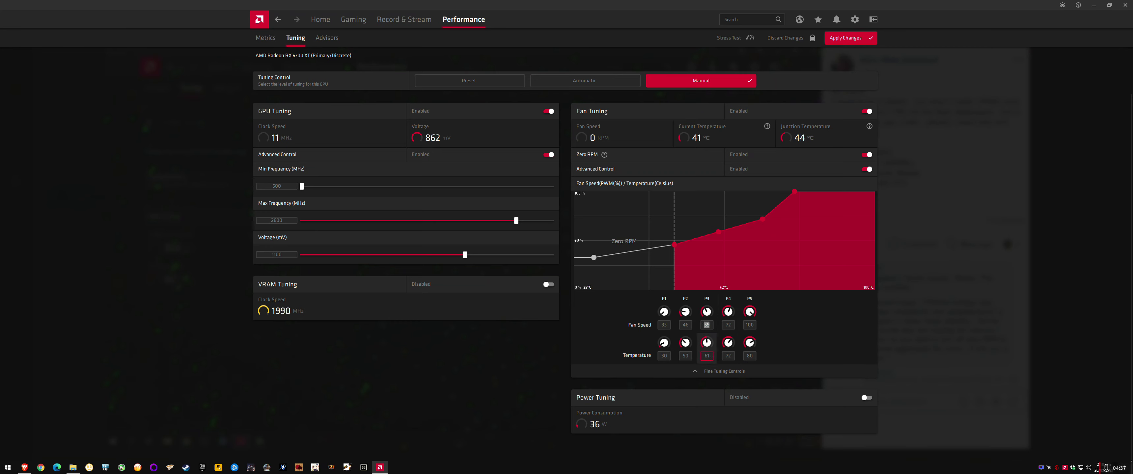
{"action": "scroll", "coordinate": [838, 191], "scroll_direction": "up", "scroll_amount": 1}
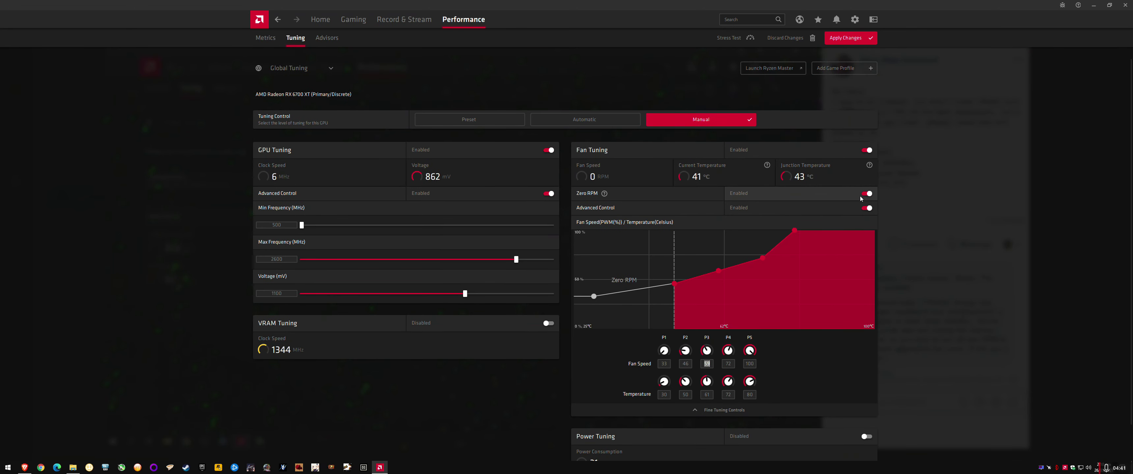
- Turn Zero RPM off and set the P1 fan speed to 40%
{"action": "left_click", "coordinate": [867, 194]}
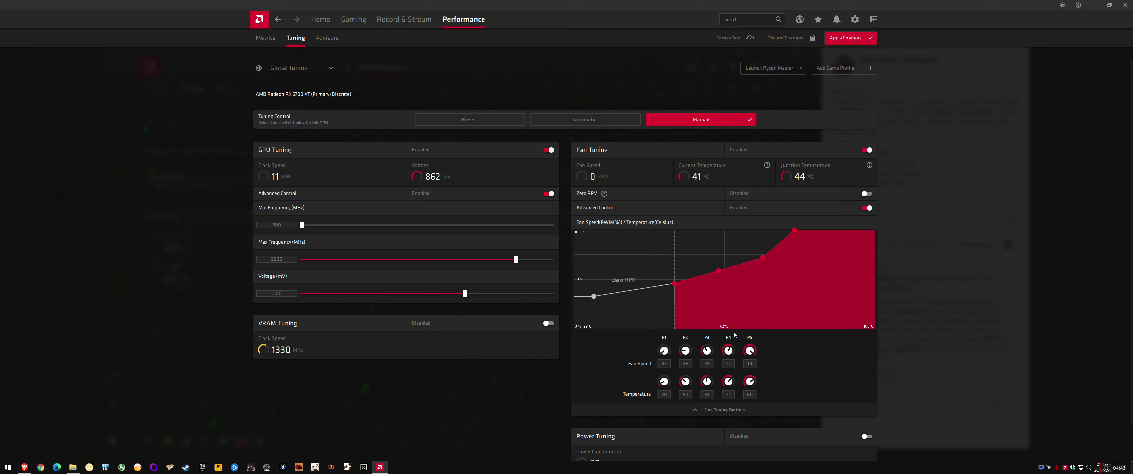
{"action": "scroll", "coordinate": [734, 336], "scroll_direction": "down", "scroll_amount": 1}
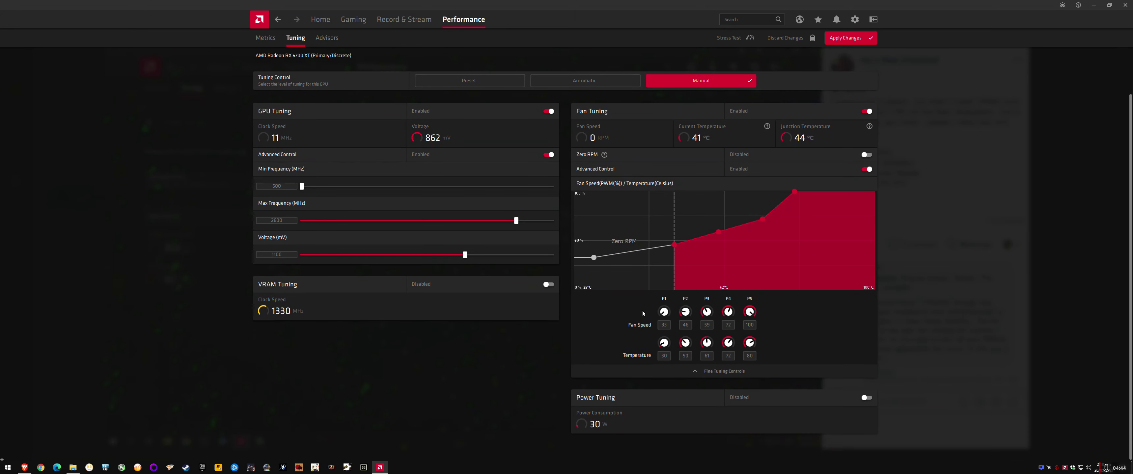
{"action": "left_click", "coordinate": [664, 325]}
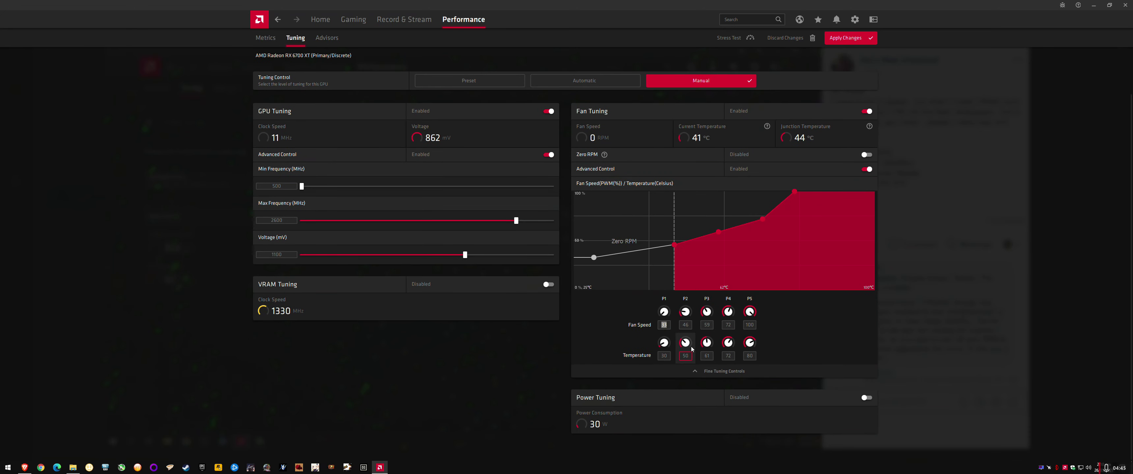
{"action": "type", "text": "40"}
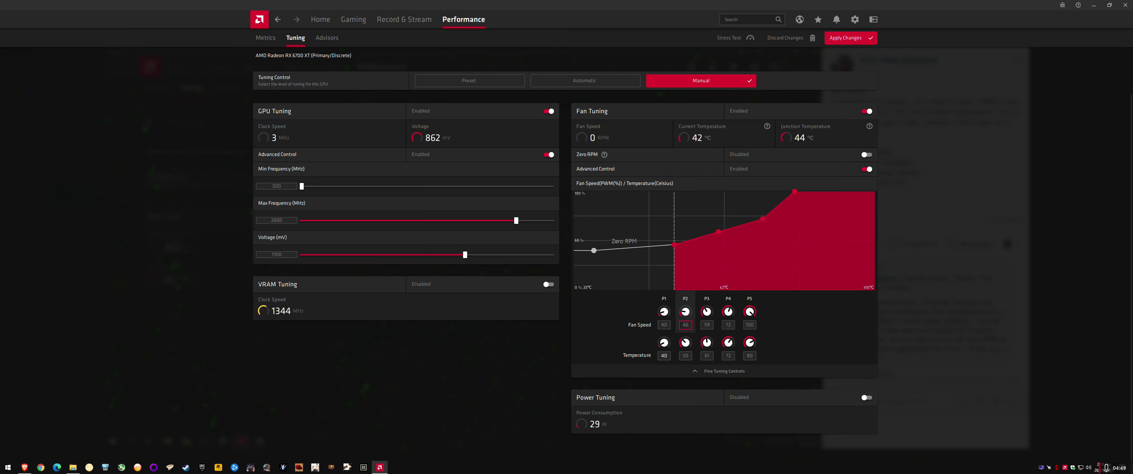
- Set P2 fan speed to 50%, P3 to 65% at 60 °C, and P4 to 70%
{"action": "left_click", "coordinate": [685, 325]}
{"action": "type", "text": "50"}
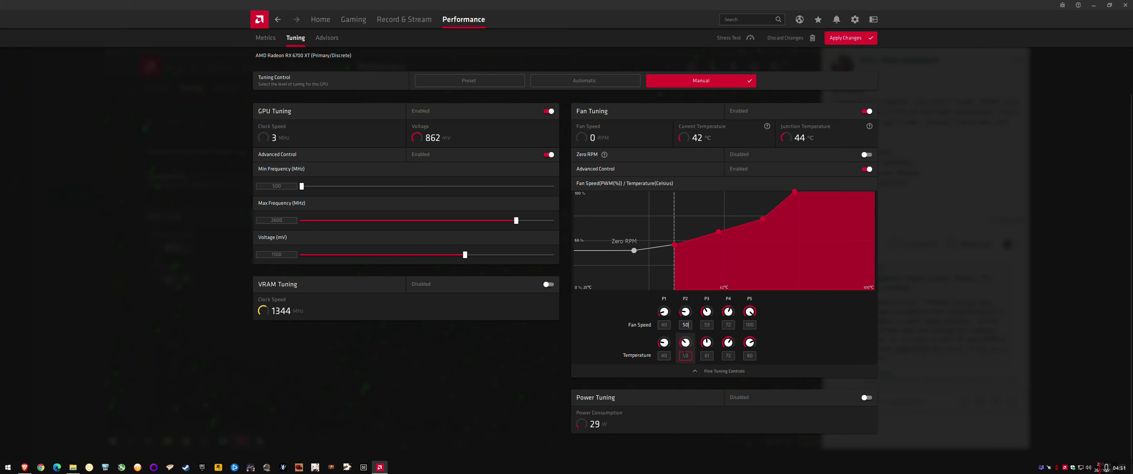
{"action": "key", "text": "Tab"}
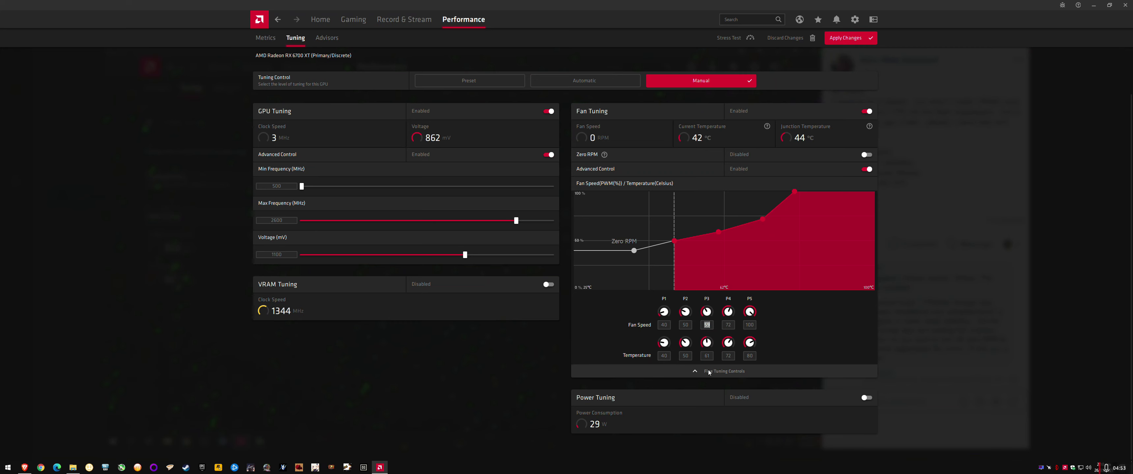
{"action": "type", "text": "65"}
{"action": "key", "text": "Tab"}
{"action": "type", "text": "60"}
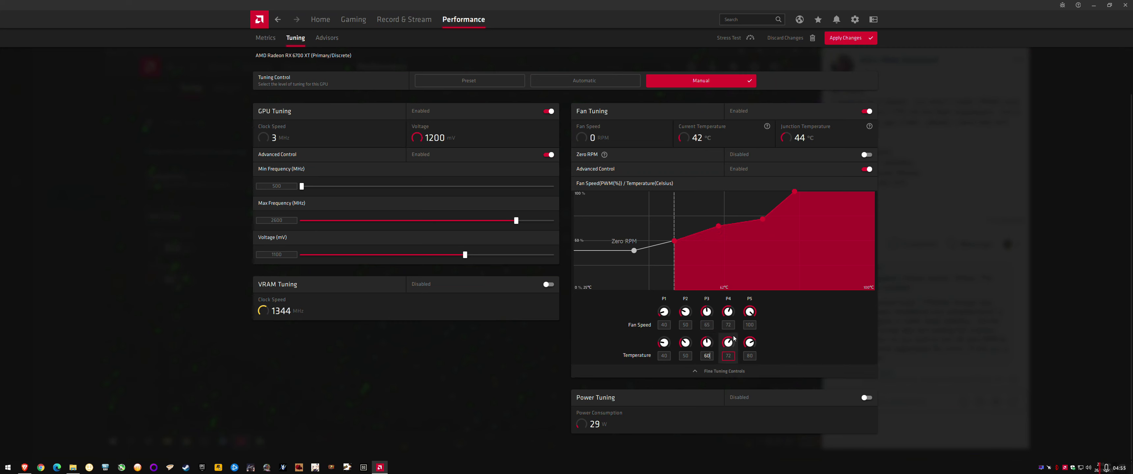
{"action": "key", "text": "Tab"}
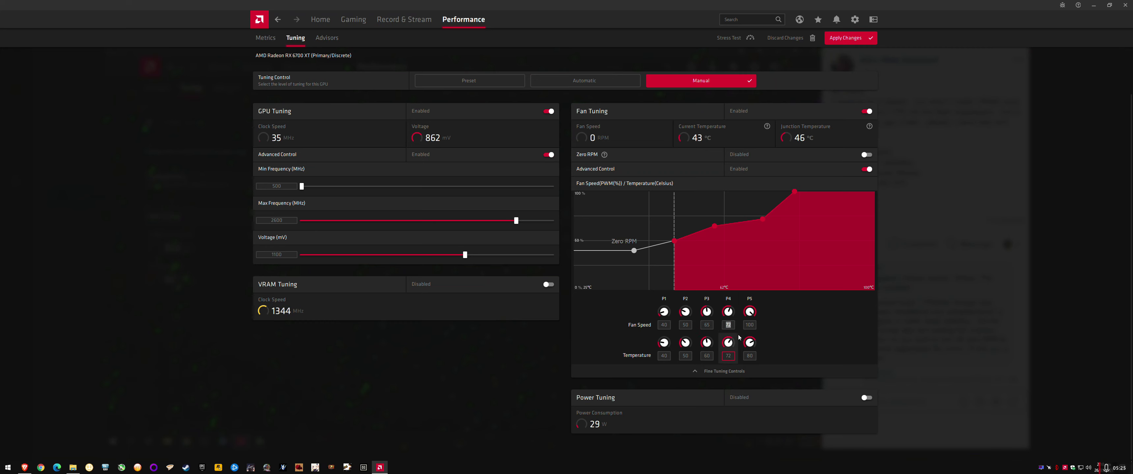
{"action": "type", "text": "70"}
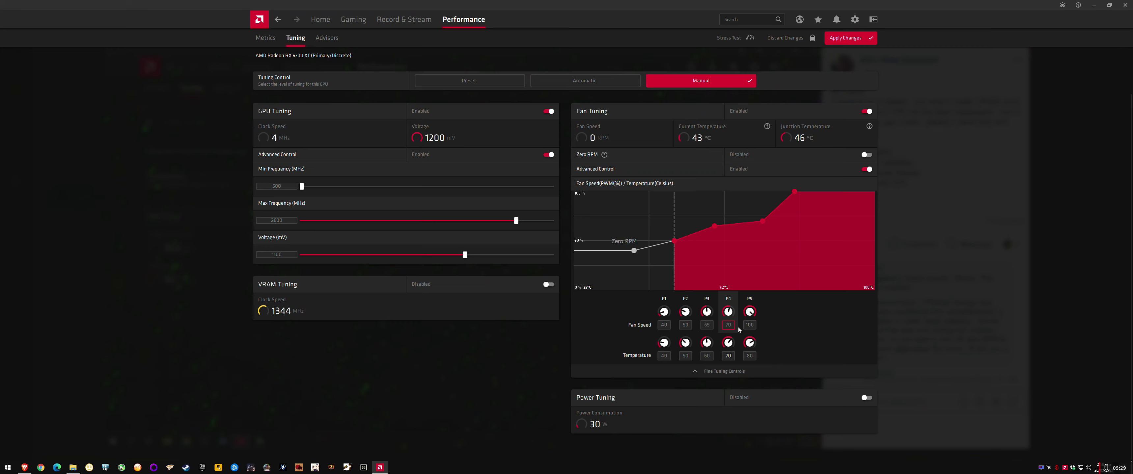
{"action": "left_click", "coordinate": [725, 326]}
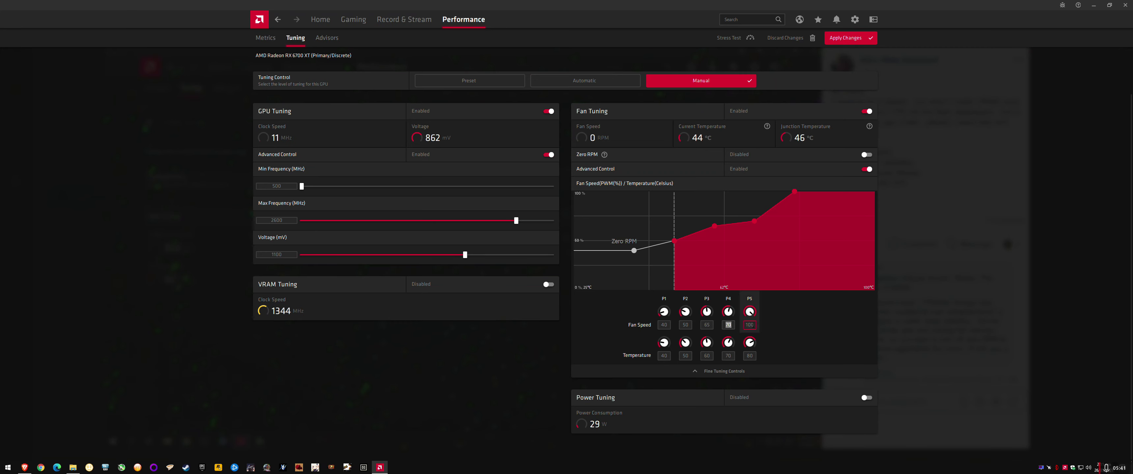
{"action": "key", "text": "Tab"}
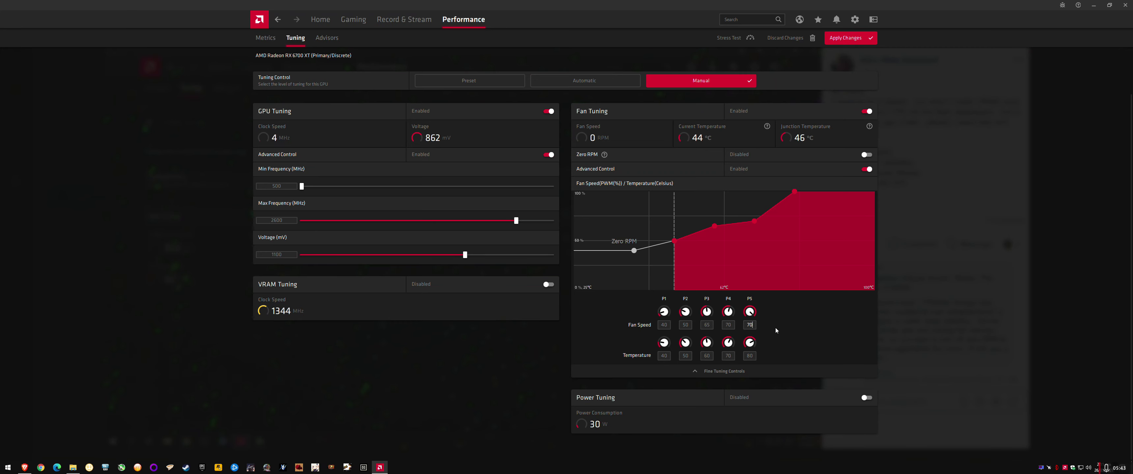
{"action": "type", "text": "70"}
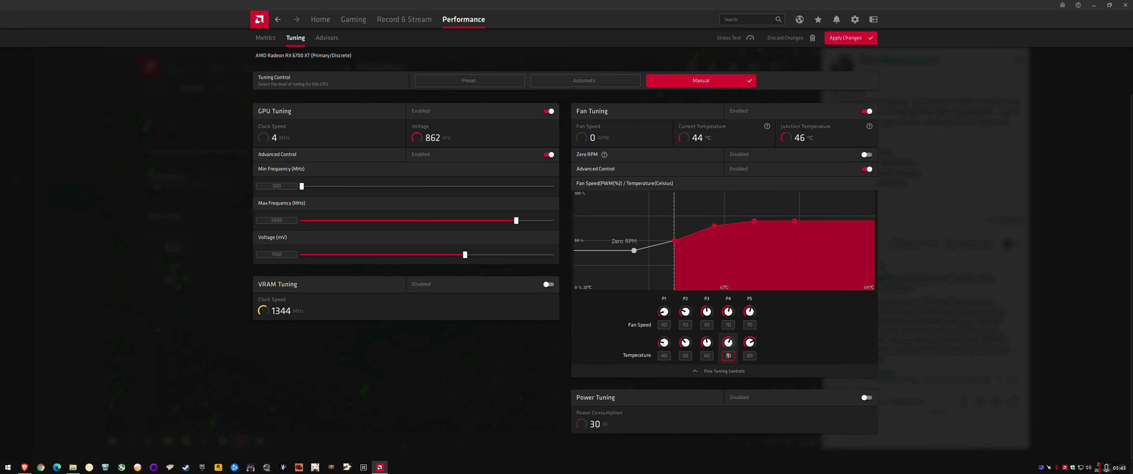
{"action": "left_click", "coordinate": [748, 324]}
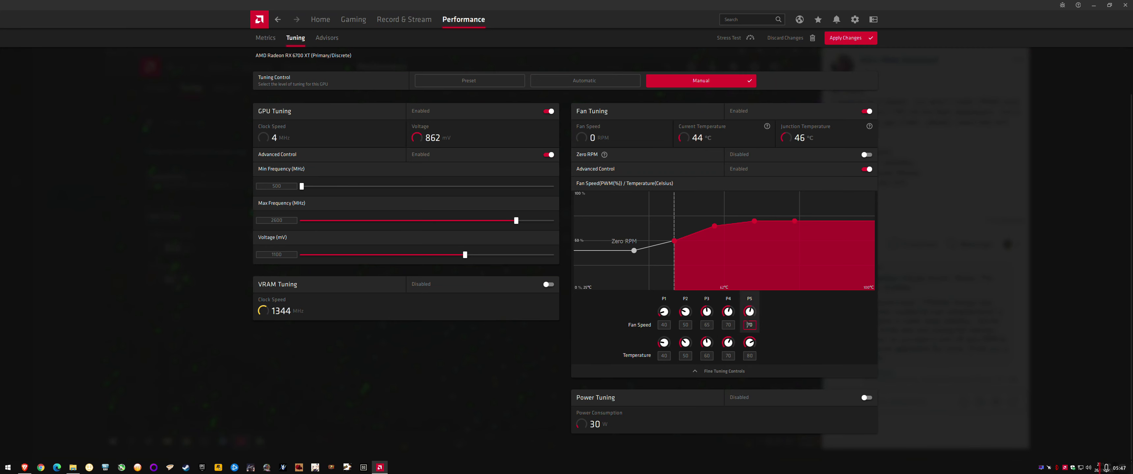
{"action": "double_click", "coordinate": [748, 324]}
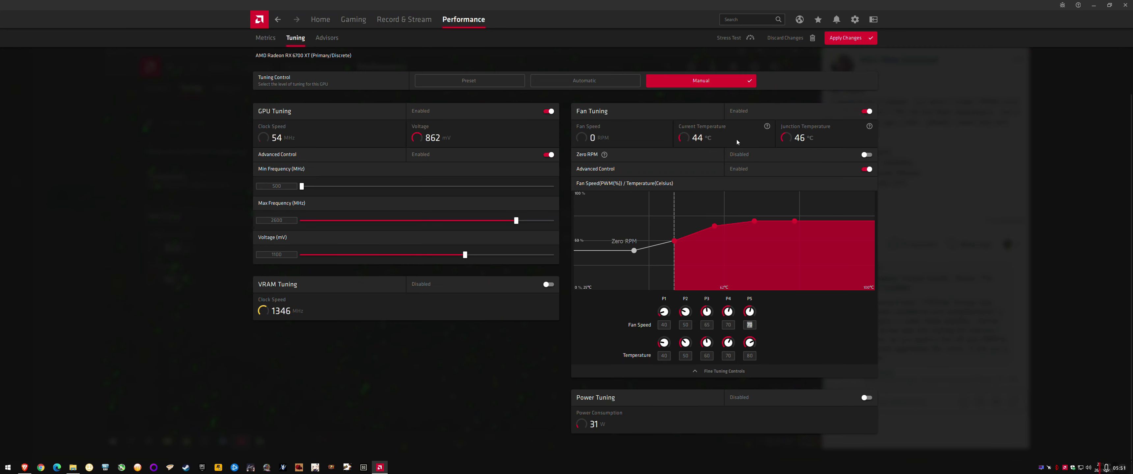
{"action": "scroll", "coordinate": [750, 326], "scroll_direction": "up", "scroll_amount": 1}
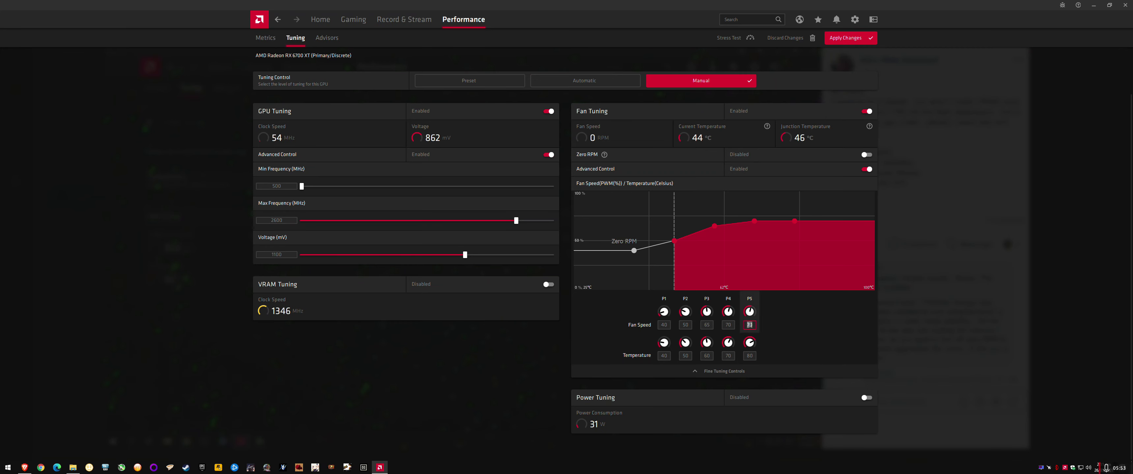
{"action": "type", "text": "80"}
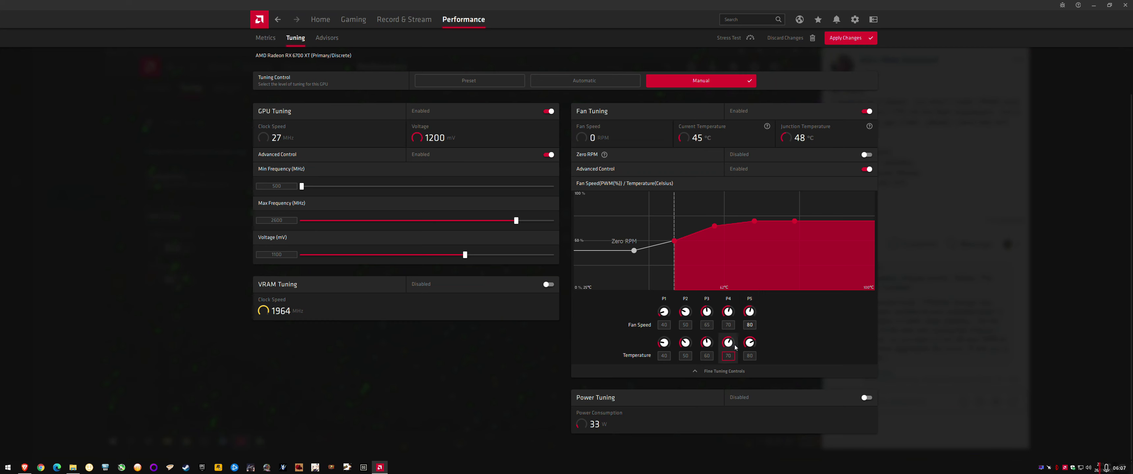
{"action": "key", "text": "Tab"}
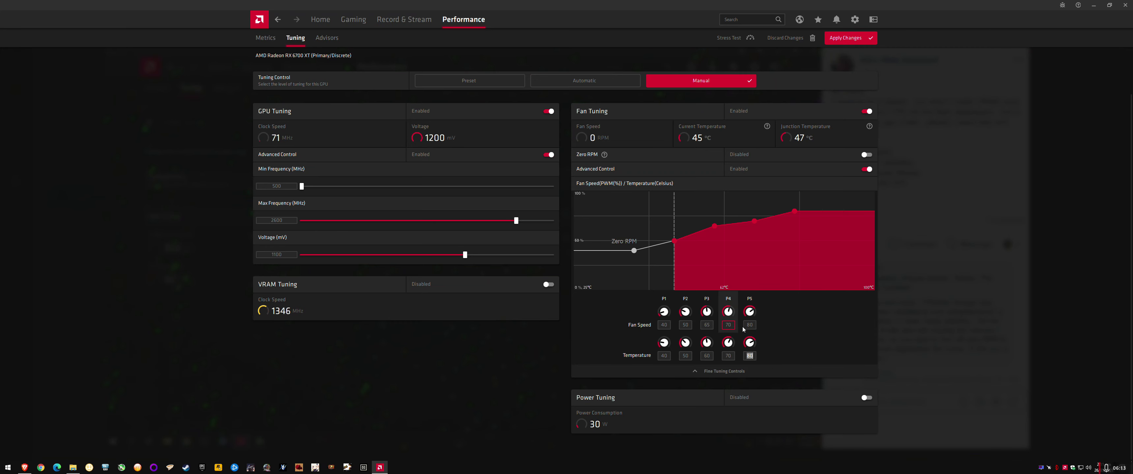
{"action": "left_click", "coordinate": [750, 324]}
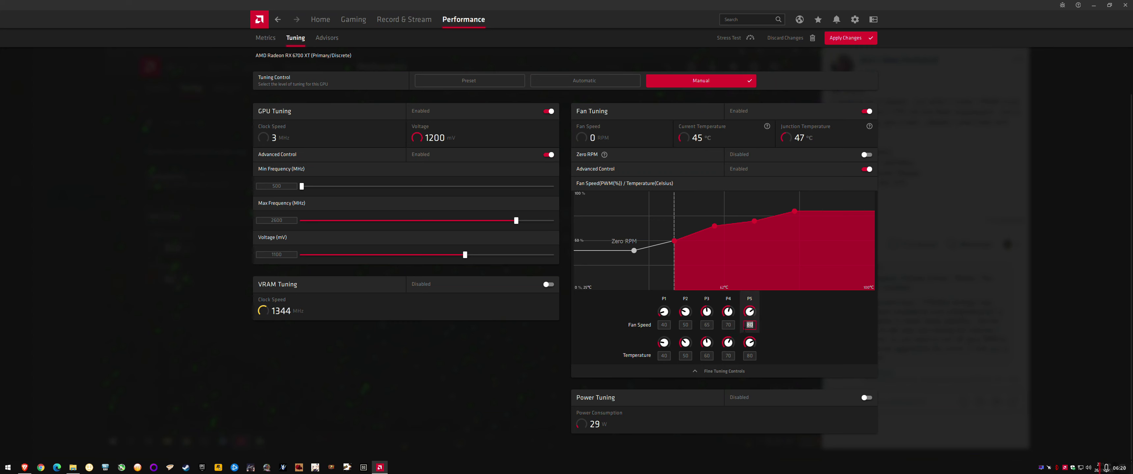
{"action": "type", "text": "100"}
{"action": "left_click", "coordinate": [728, 325]}
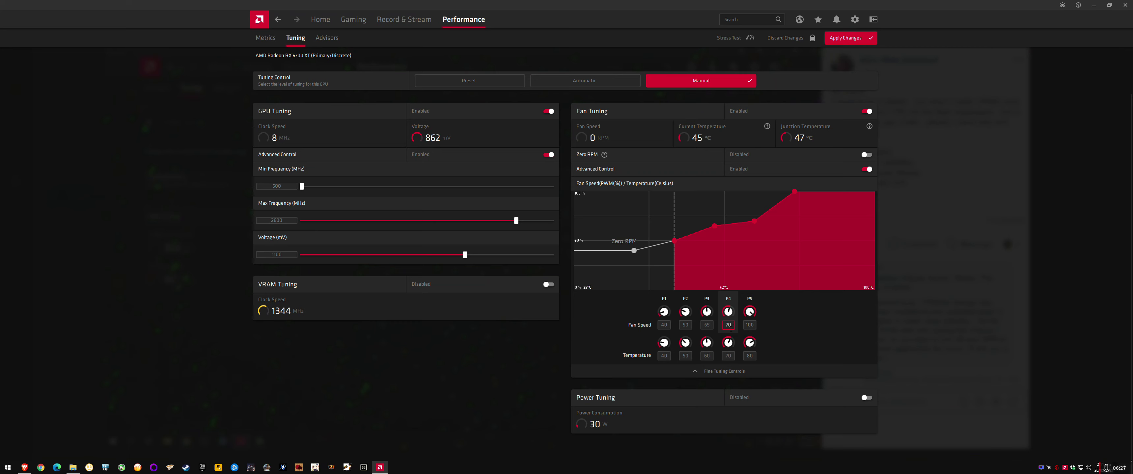
{"action": "left_click", "coordinate": [728, 356]}
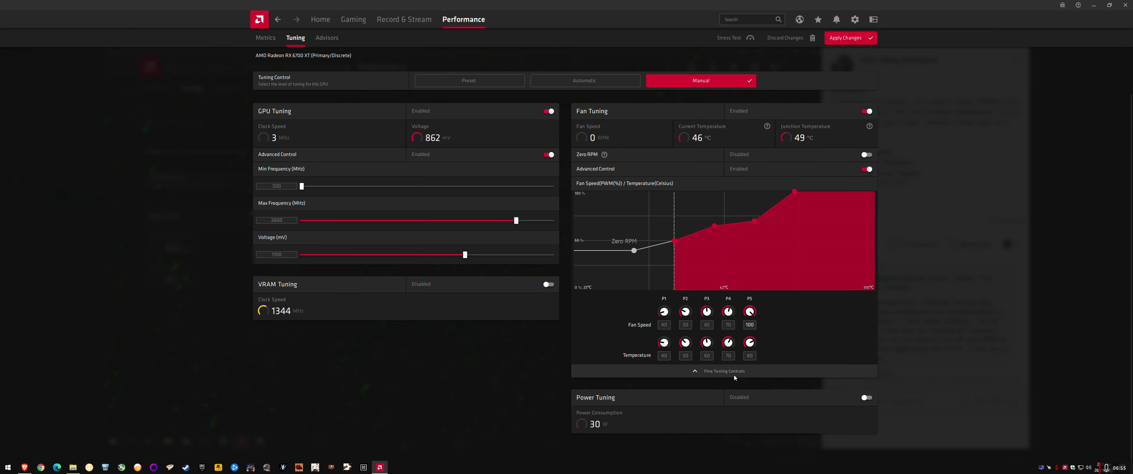
{"action": "scroll", "coordinate": [818, 255], "scroll_direction": "up", "scroll_amount": 2}
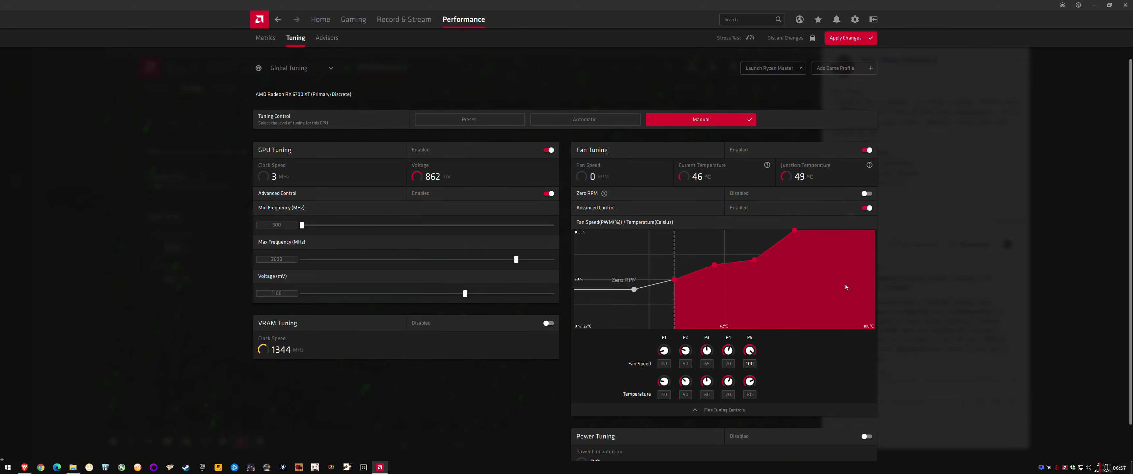
- Apply the 1100 mV / 2600 MHz tuning and five-point fan curve
{"action": "left_click", "coordinate": [858, 38]}
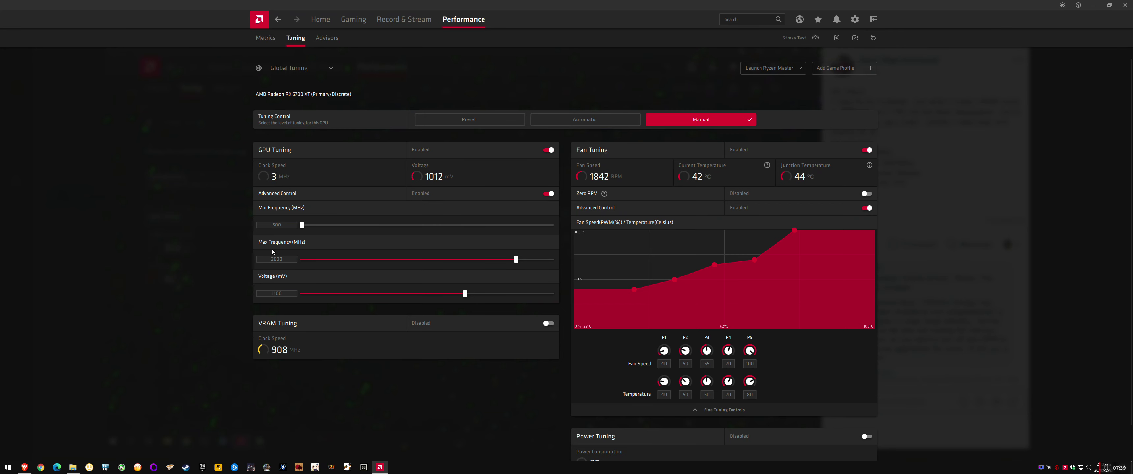
{"action": "double_click", "coordinate": [269, 293]}
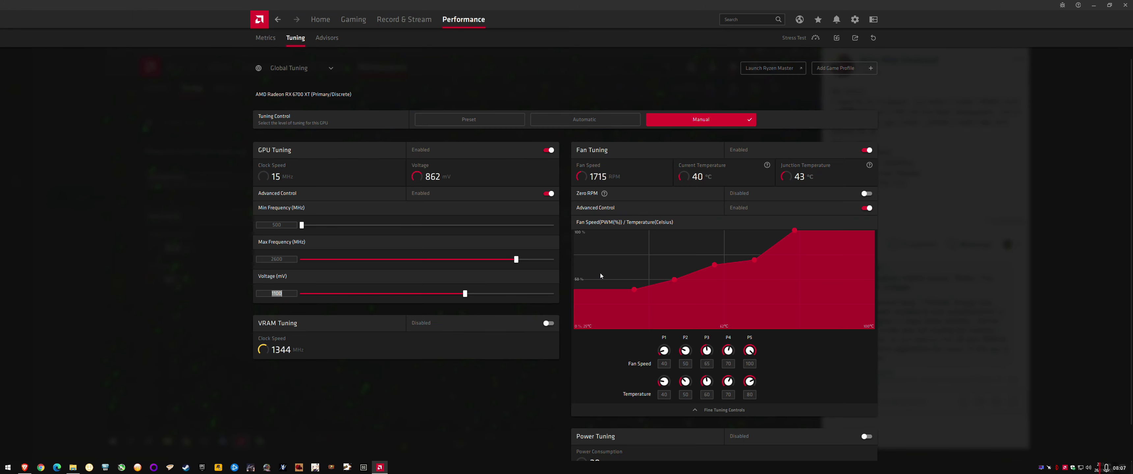
- Enable Power Tuning and try the Power Limit slider between -6% and +15%
{"action": "scroll", "coordinate": [600, 273], "scroll_direction": "down", "scroll_amount": 1}
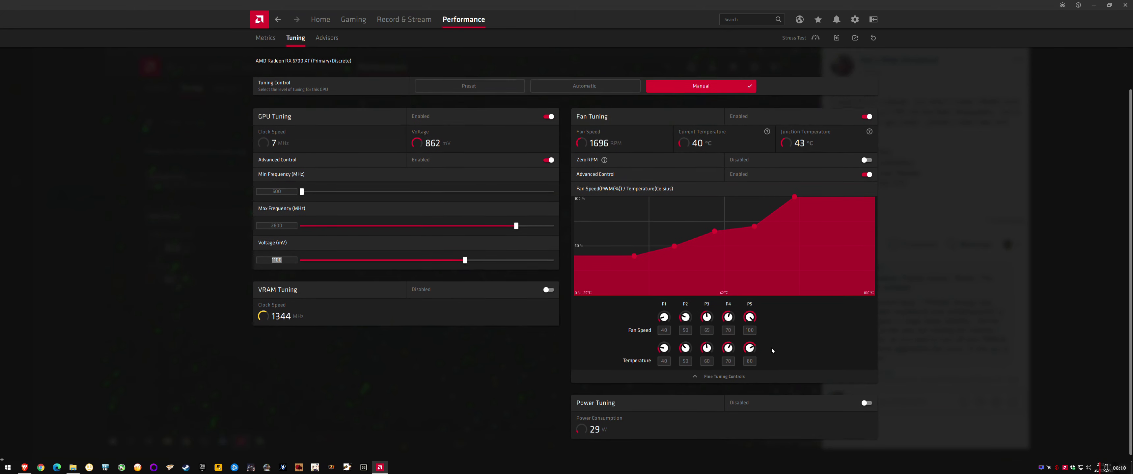
{"action": "left_click", "coordinate": [867, 399]}
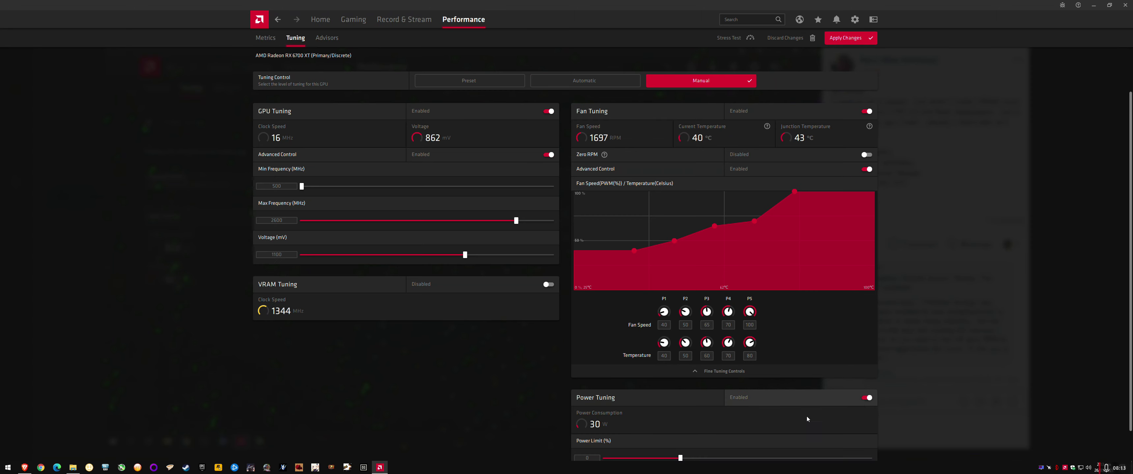
{"action": "scroll", "coordinate": [686, 429], "scroll_direction": "down", "scroll_amount": 1}
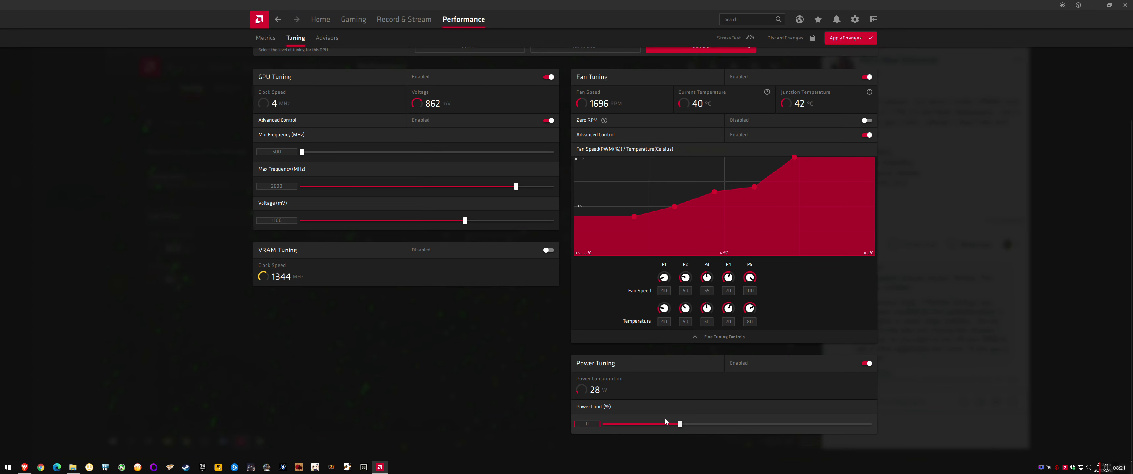
{"action": "left_click_drag", "start_coordinate": [681, 426], "coordinate": [884, 423]}
{"action": "left_click_drag", "start_coordinate": [870, 424], "coordinate": [686, 419]}
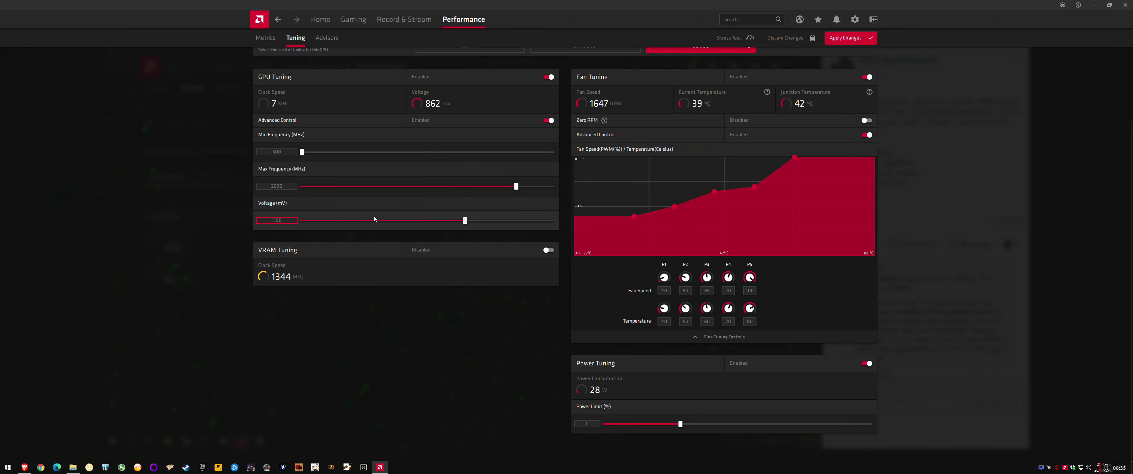
{"action": "scroll", "coordinate": [387, 216], "scroll_direction": "up", "scroll_amount": 1}
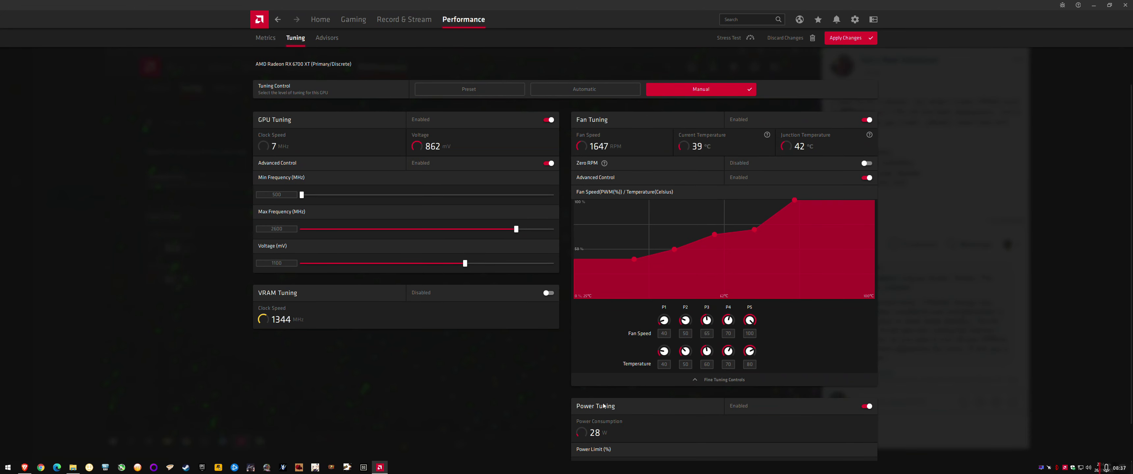
{"action": "scroll", "coordinate": [605, 414], "scroll_direction": "down", "scroll_amount": 1}
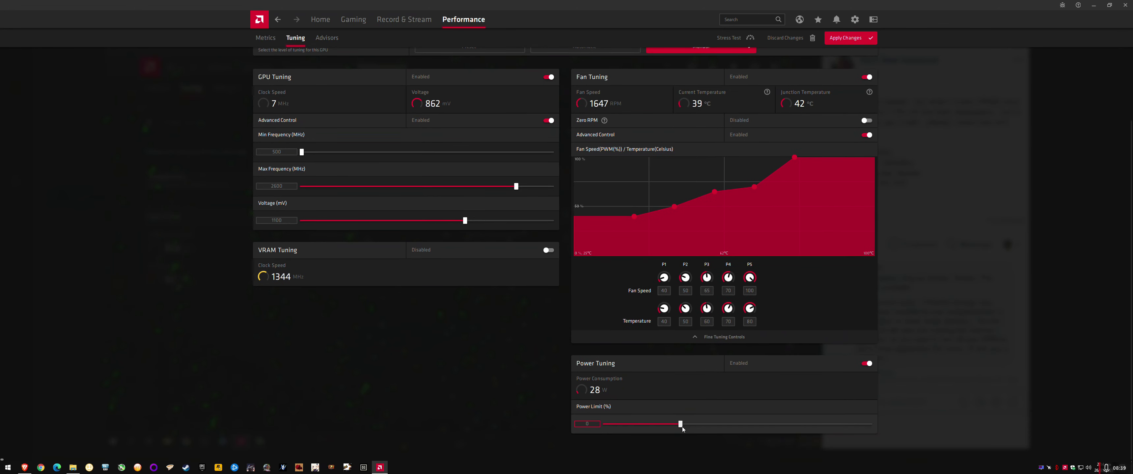
{"action": "left_click", "coordinate": [604, 424]}
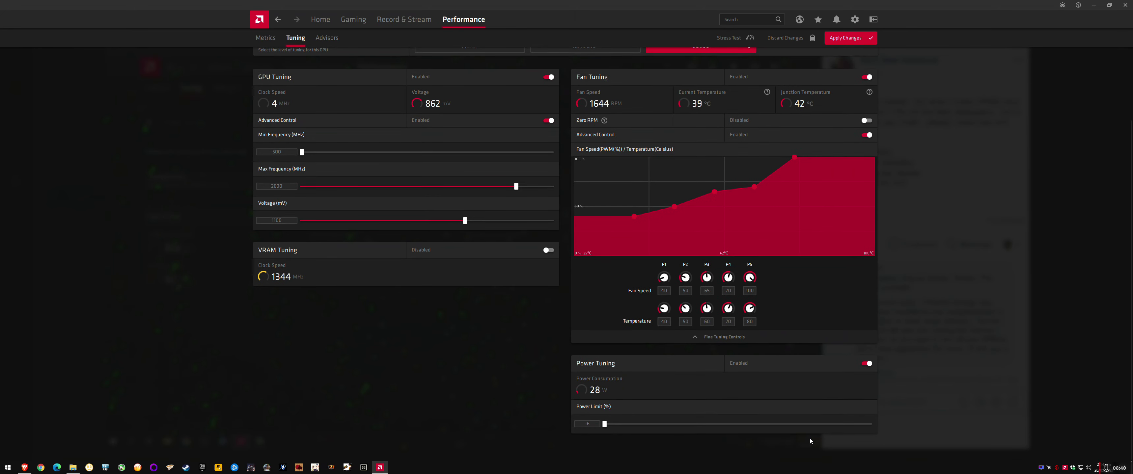
{"action": "left_click", "coordinate": [606, 426]}
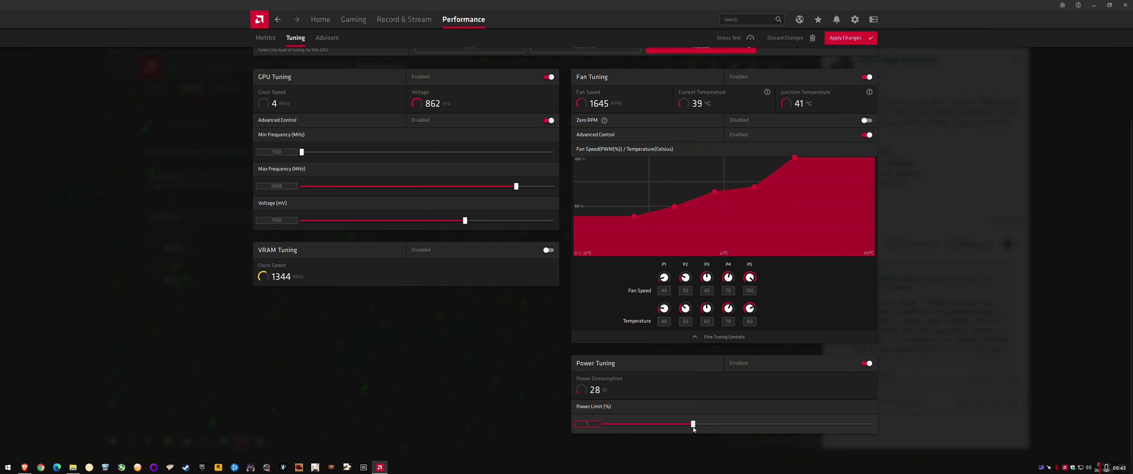
{"action": "key", "text": "Left"}
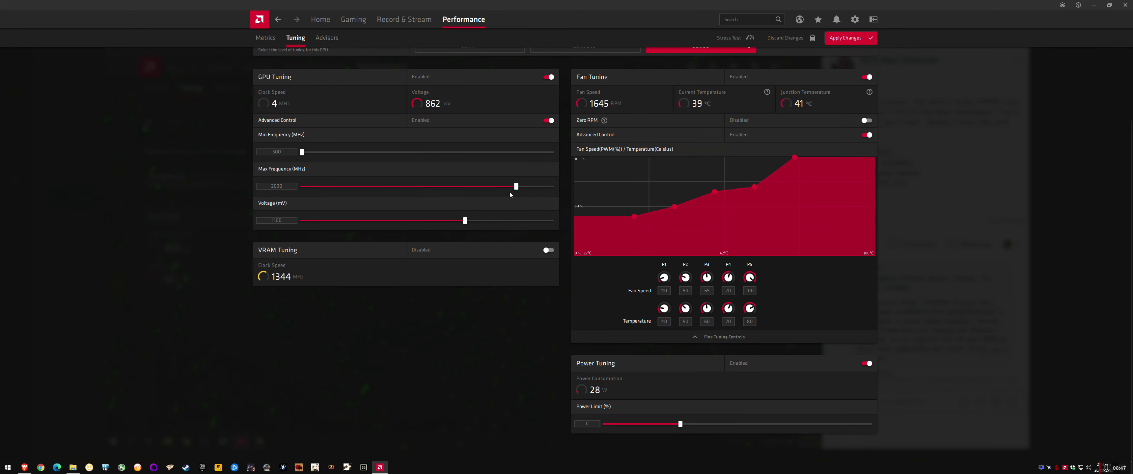
- Drop the power limit to -6%, with max frequency near 2460 MHz and voltage 1100 mV
{"action": "left_click_drag", "start_coordinate": [516, 187], "coordinate": [527, 186]}
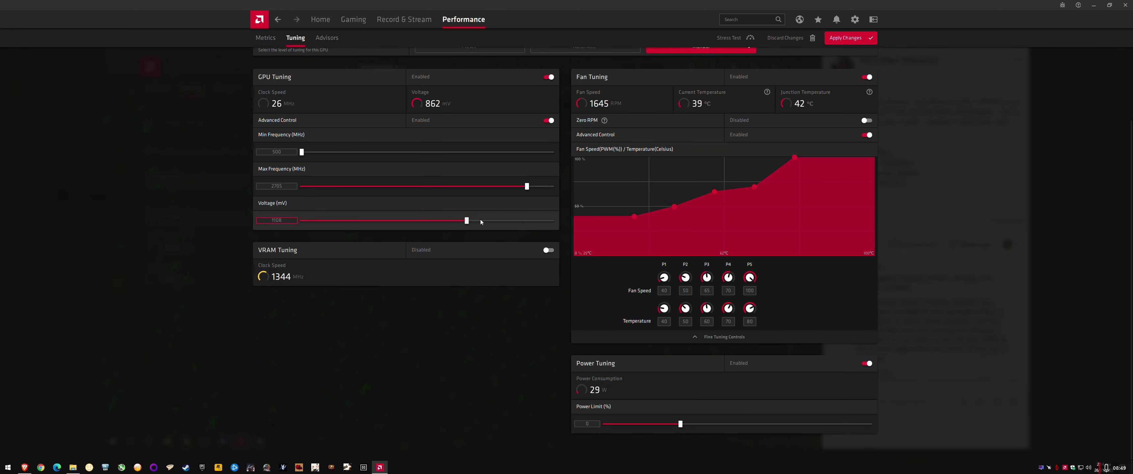
{"action": "left_click_drag", "start_coordinate": [481, 222], "coordinate": [530, 221]}
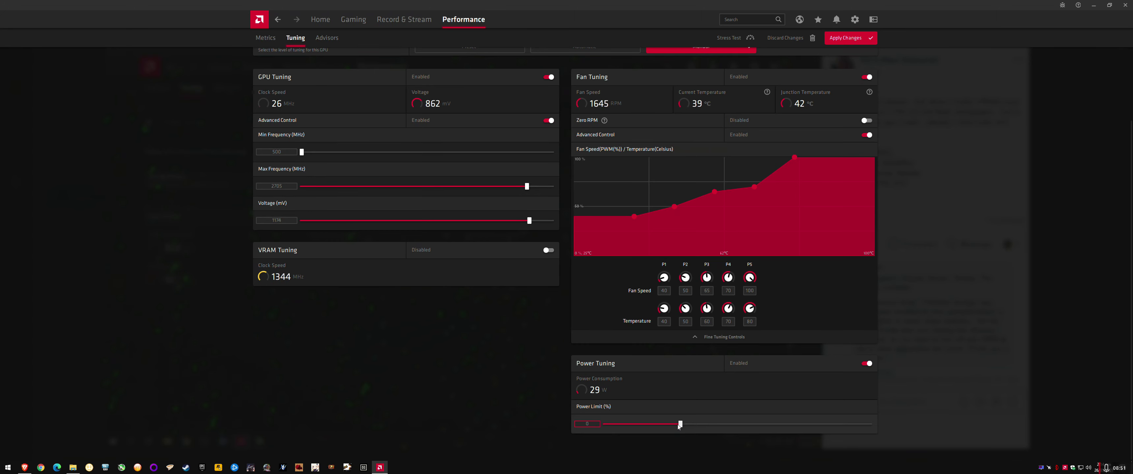
{"action": "left_click_drag", "start_coordinate": [676, 424], "coordinate": [605, 425]}
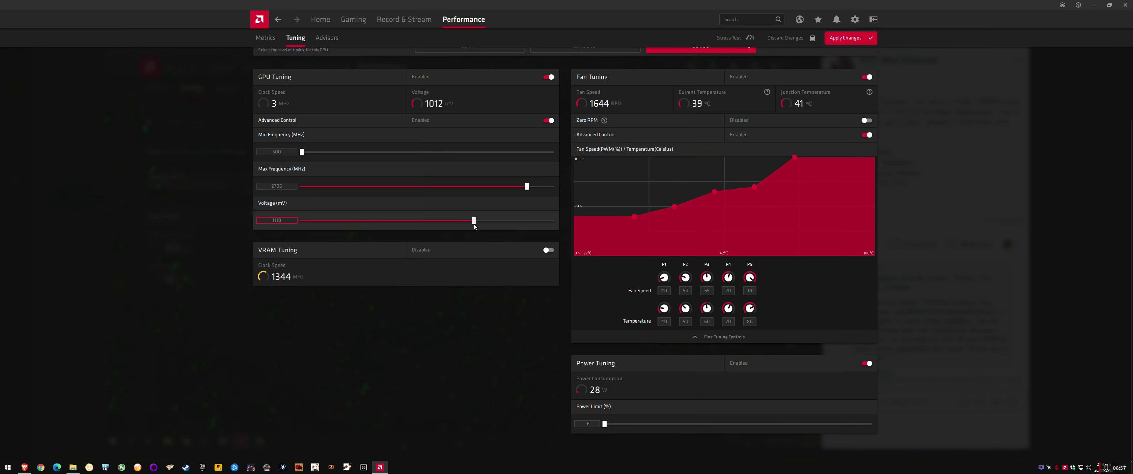
{"action": "left_click_drag", "start_coordinate": [474, 224], "coordinate": [470, 224]}
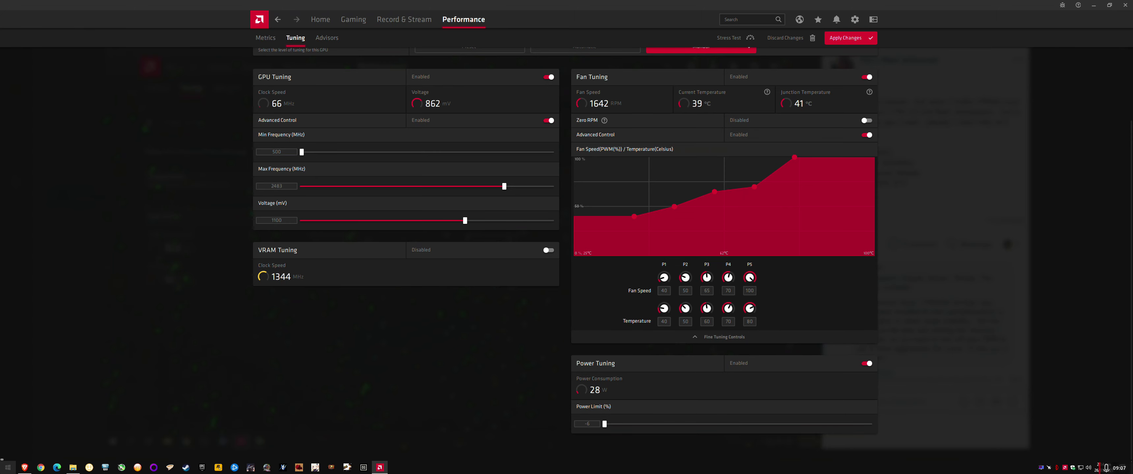
- Launch HWiNFO sensors from a Start search for 'hwi' and scroll to the GPU readings
{"action": "left_click", "coordinate": [7, 468]}
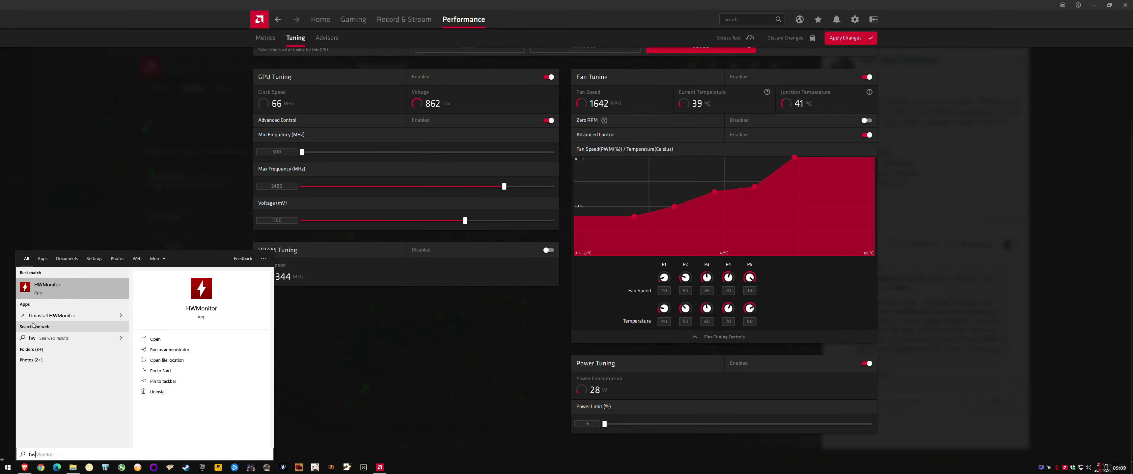
{"action": "type", "text": "i"}
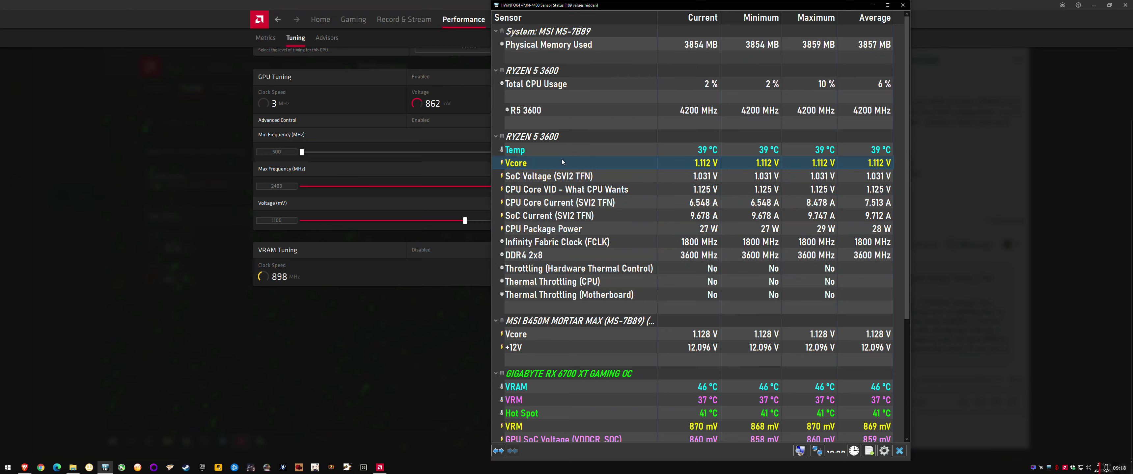
{"action": "right_click", "coordinate": [563, 163]}
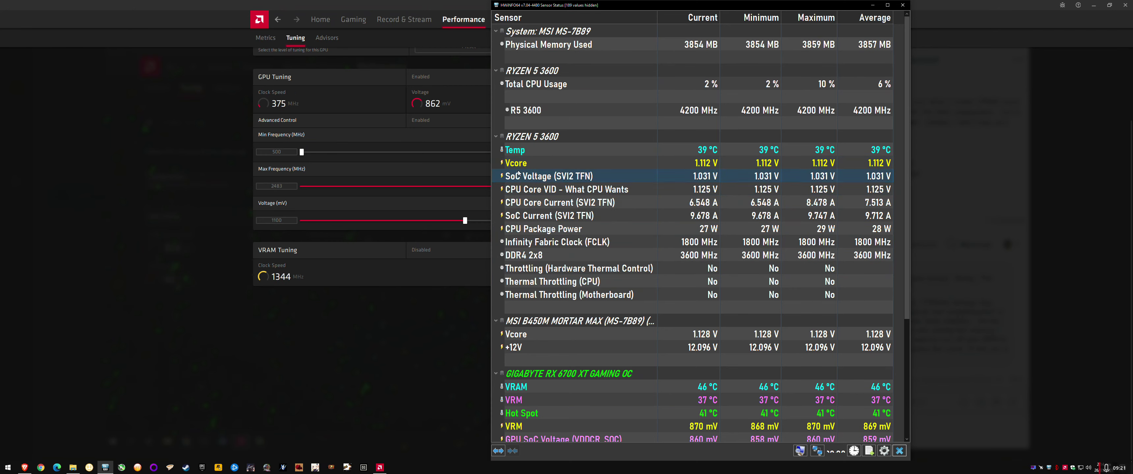
{"action": "scroll", "coordinate": [597, 213], "scroll_direction": "down", "scroll_amount": 4}
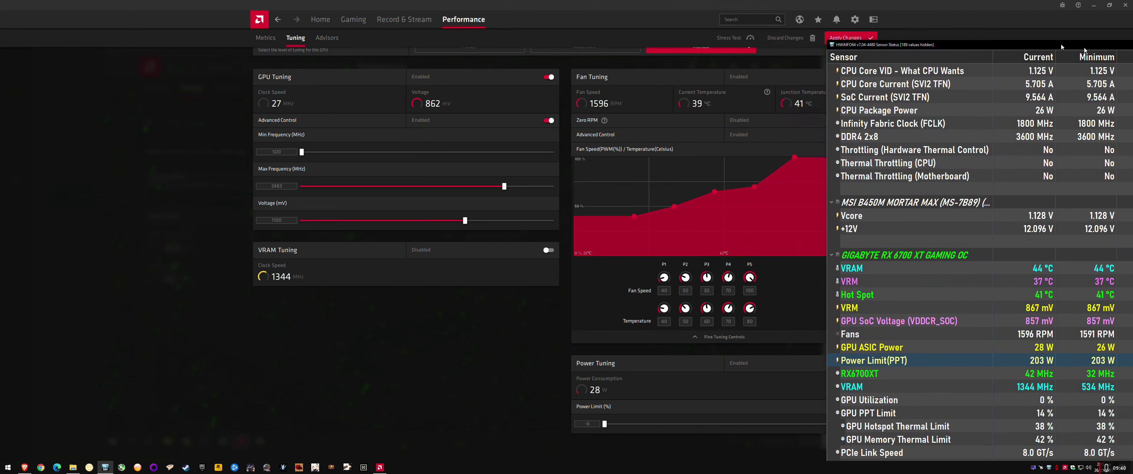
- Snap HWiNFO right beside Radeon Software, apply the tuning, and launch Heaven Benchmark 4.0
{"action": "key", "text": "super+Right"}
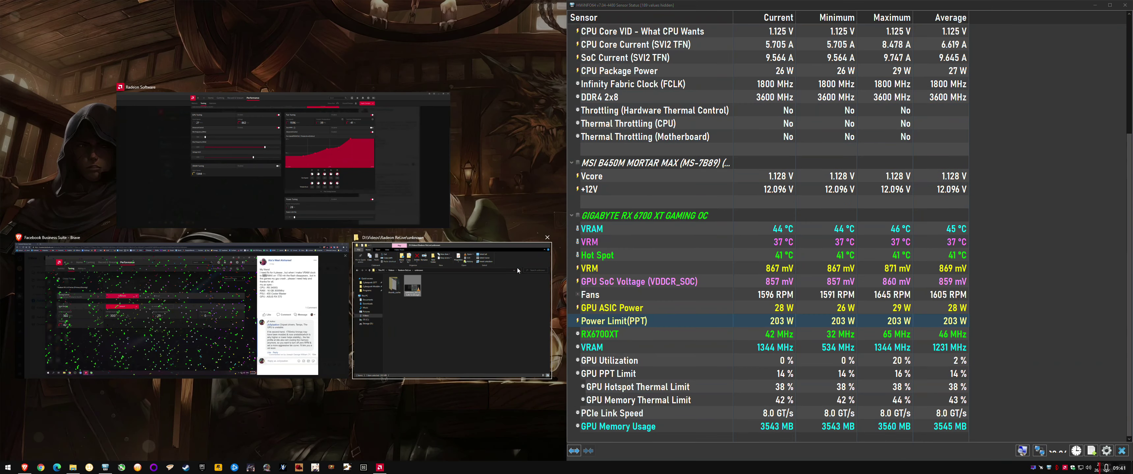
{"action": "left_click", "coordinate": [322, 203]}
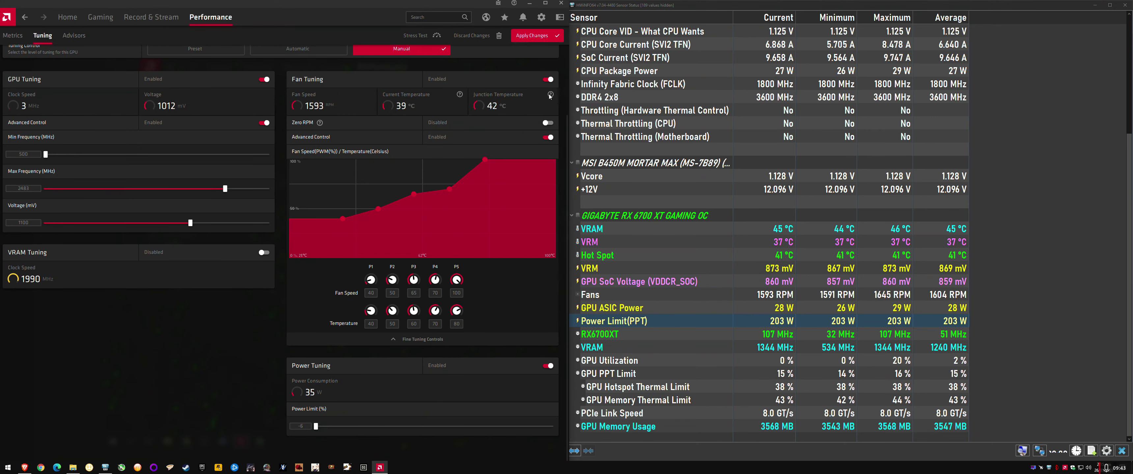
{"action": "left_click", "coordinate": [528, 41]}
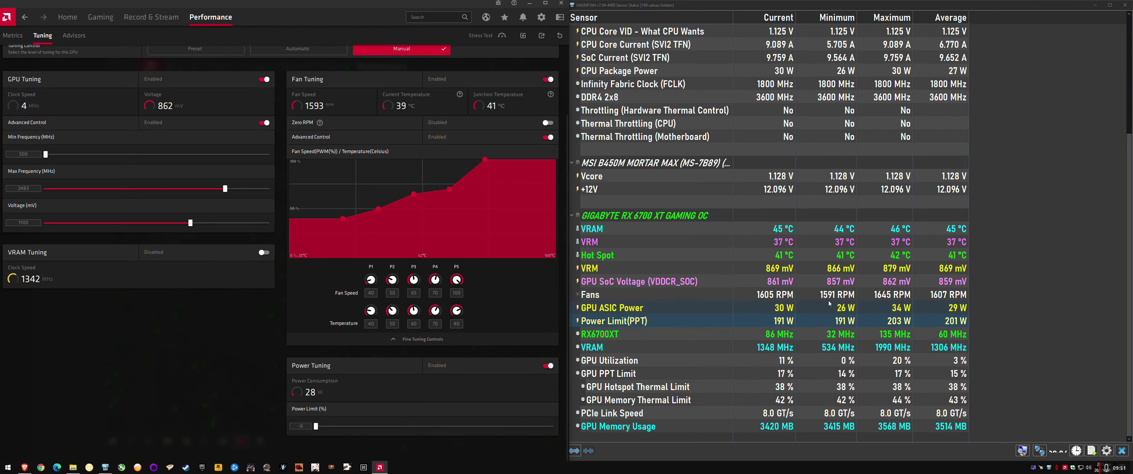
{"action": "left_click", "coordinate": [8, 468]}
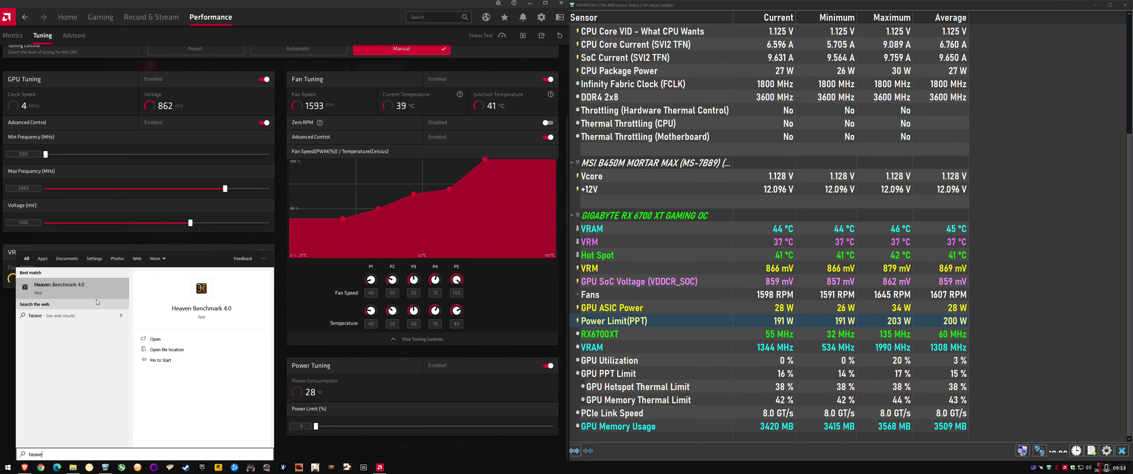
{"action": "left_click", "coordinate": [93, 289]}
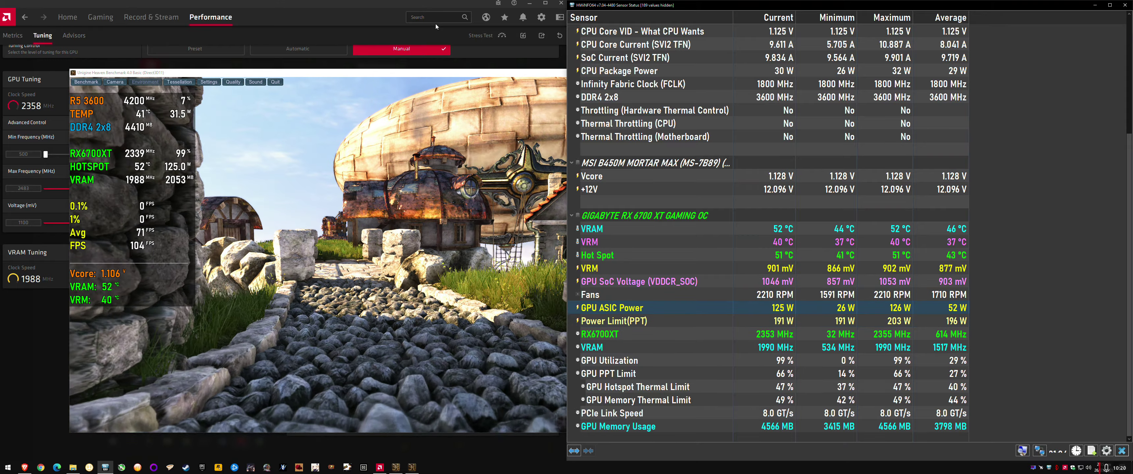
- Apply a +15% power limit in Radeon Software, then switch Power Tuning off and VRAM Tuning on
{"action": "left_click", "coordinate": [364, 5]}
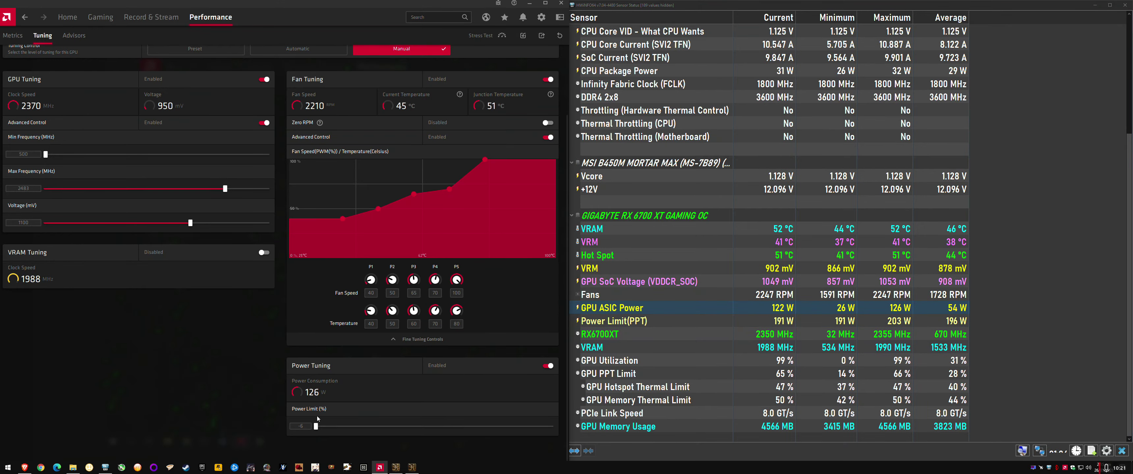
{"action": "left_click_drag", "start_coordinate": [334, 434], "coordinate": [383, 430]}
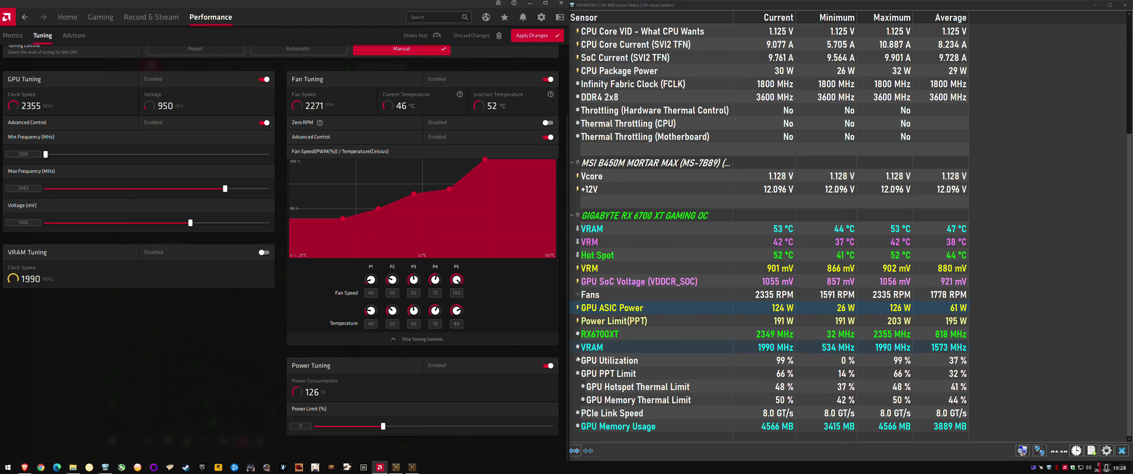
{"action": "left_click_drag", "start_coordinate": [385, 426], "coordinate": [551, 427]}
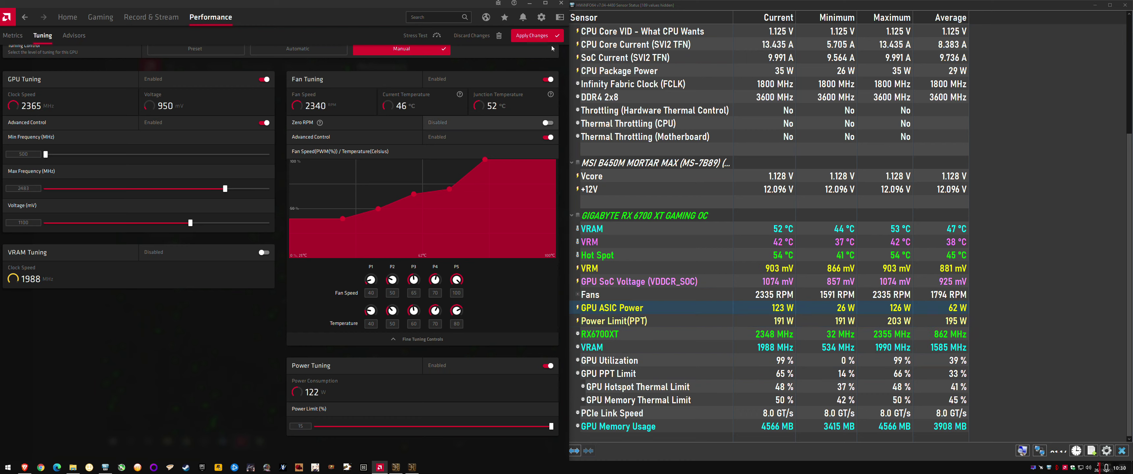
{"action": "left_click", "coordinate": [539, 38]}
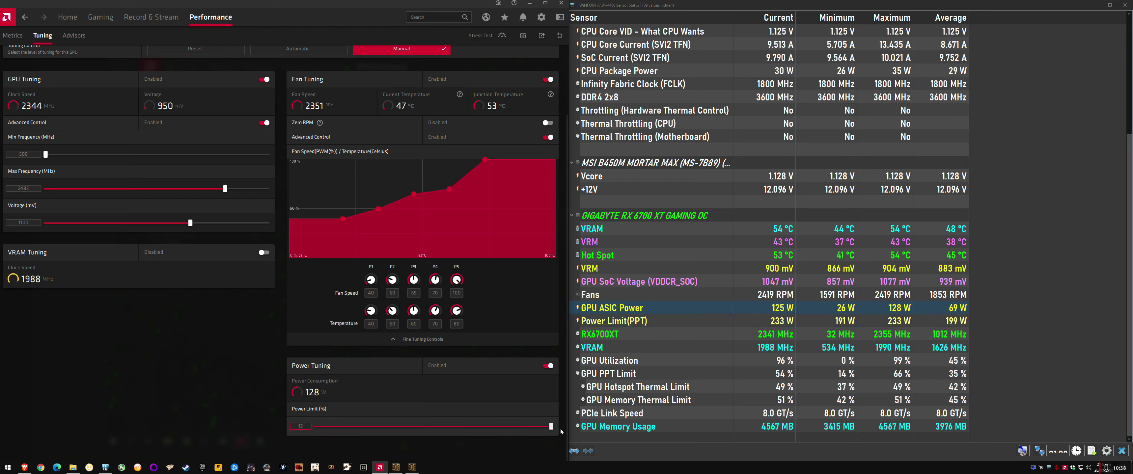
{"action": "left_click", "coordinate": [548, 365]}
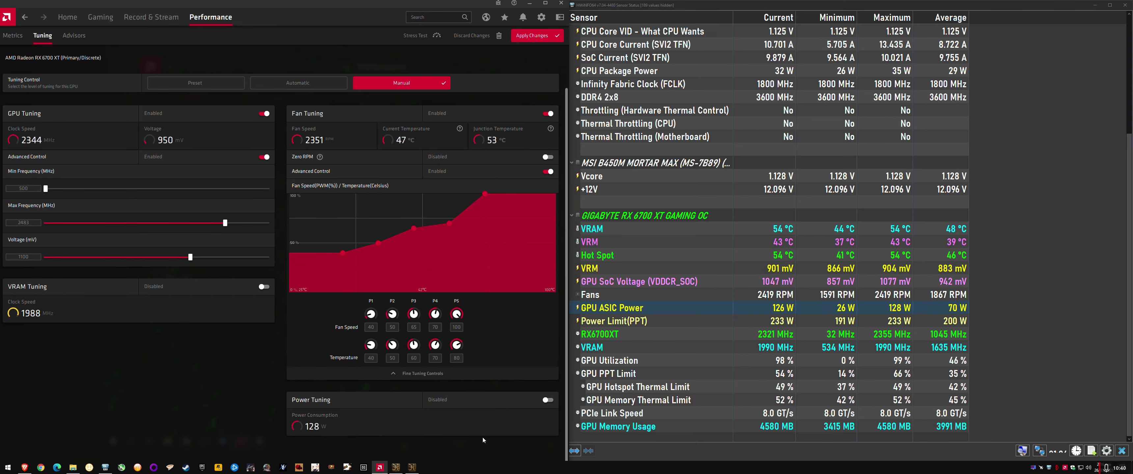
{"action": "left_click", "coordinate": [260, 288]}
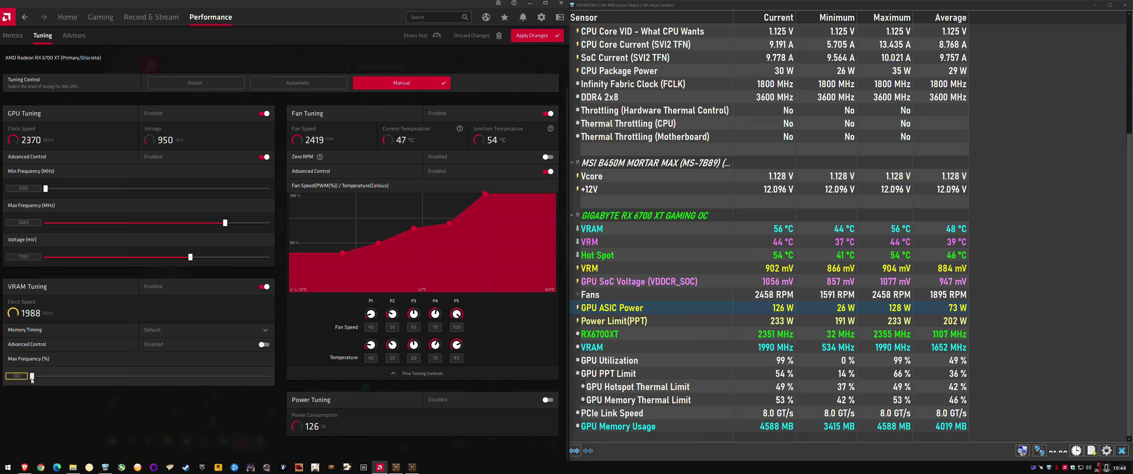
{"action": "left_click", "coordinate": [9, 376]}
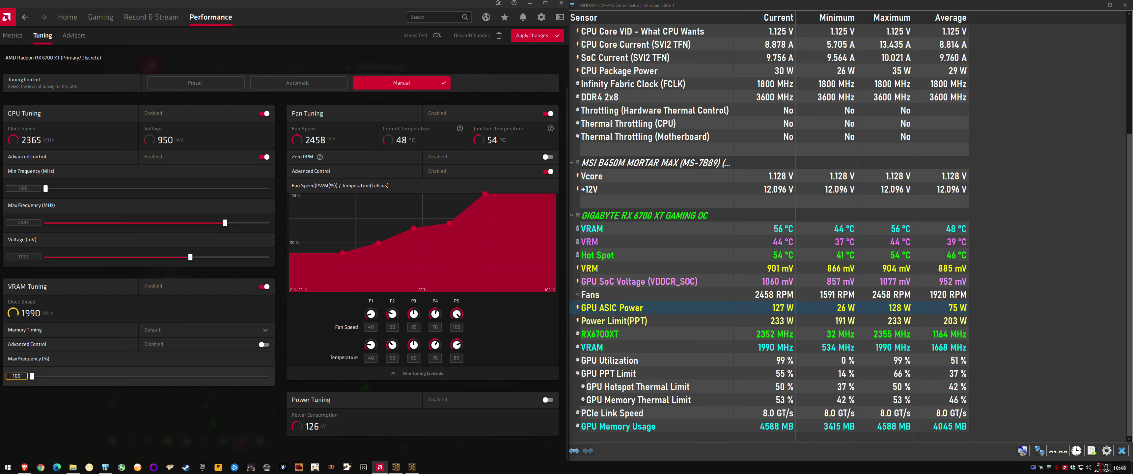
{"action": "left_click", "coordinate": [657, 232]}
{"action": "right_click", "coordinate": [659, 231]}
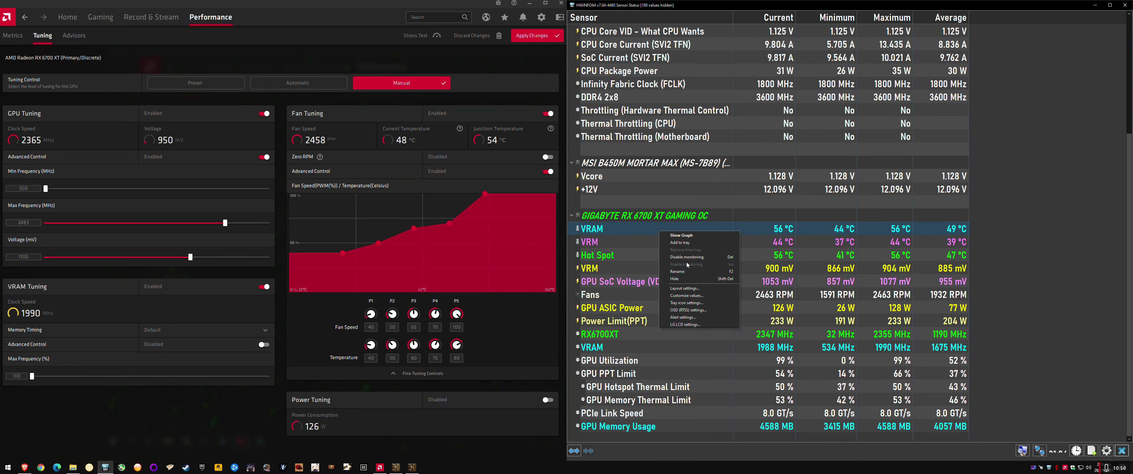
{"action": "left_click", "coordinate": [687, 296]}
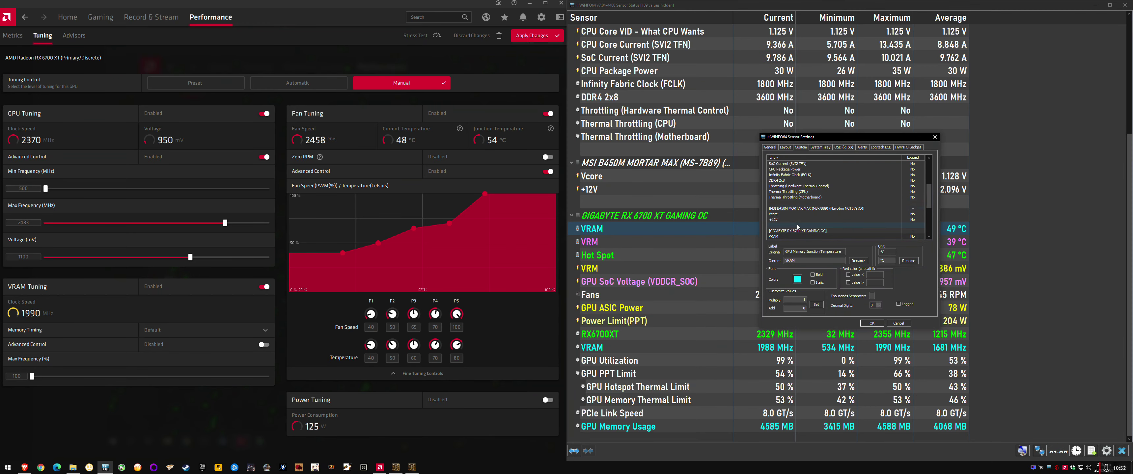
{"action": "scroll", "coordinate": [802, 229], "scroll_direction": "down", "scroll_amount": 2}
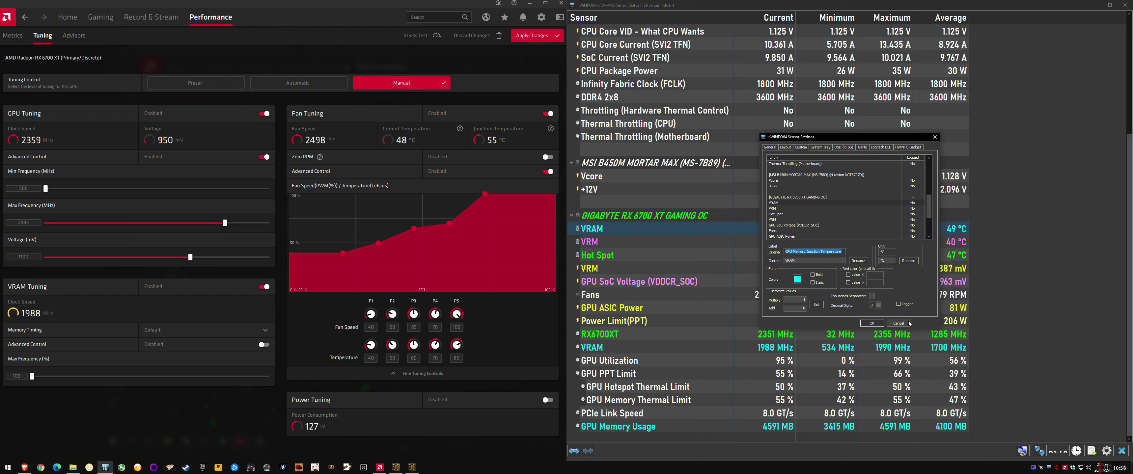
{"action": "left_click", "coordinate": [872, 323]}
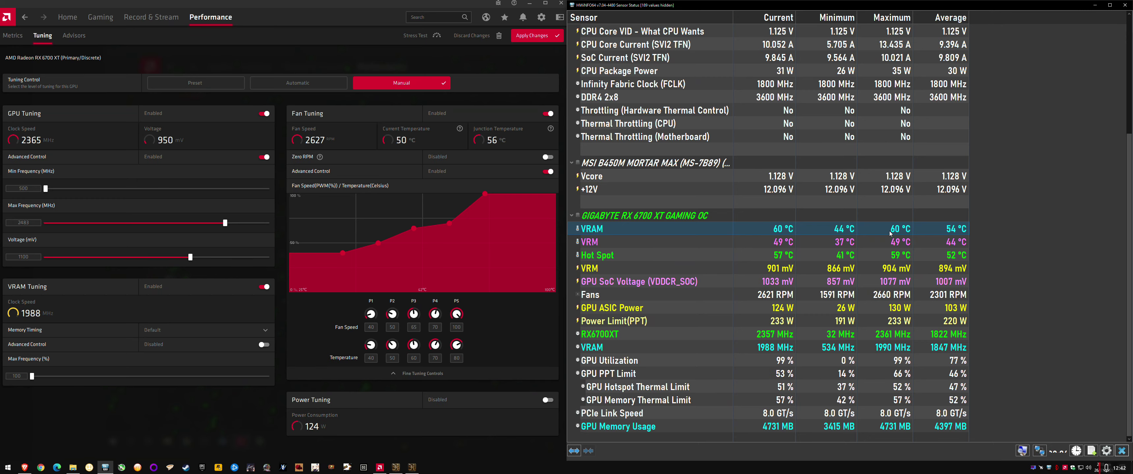
- Narrow HWiNFO to reveal the running Heaven benchmark, alternating it with the Radeon tuning page
{"action": "left_click_drag", "start_coordinate": [566, 217], "coordinate": [710, 217]}
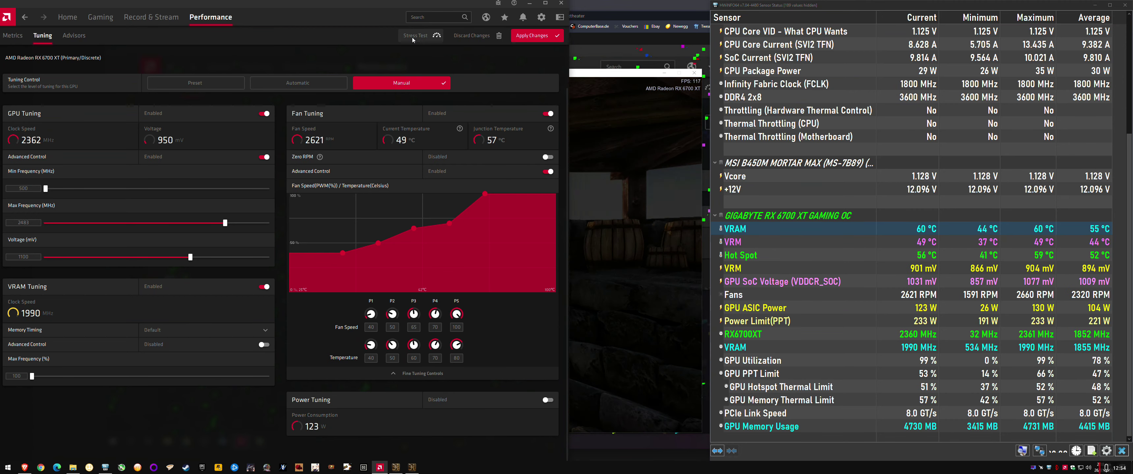
{"action": "left_click", "coordinate": [577, 72]}
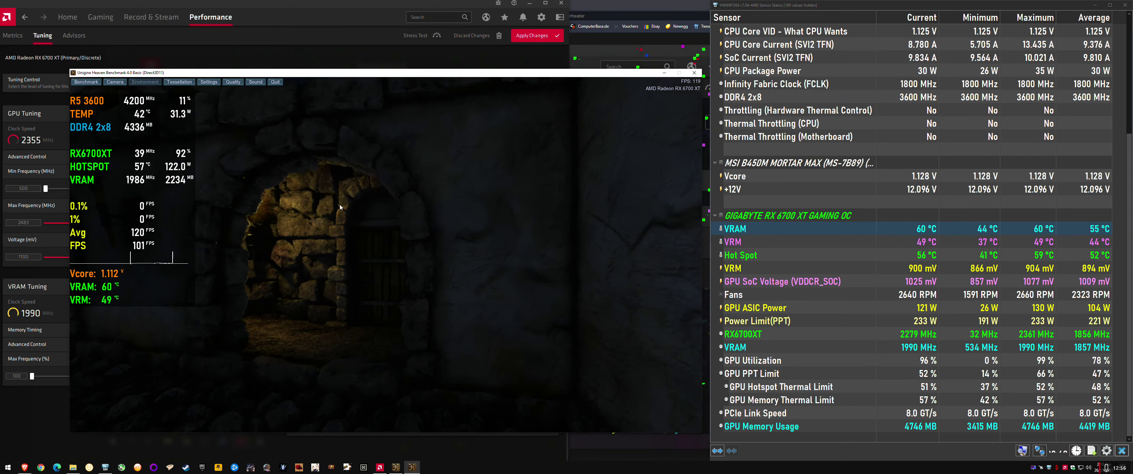
{"action": "left_click", "coordinate": [305, 47]}
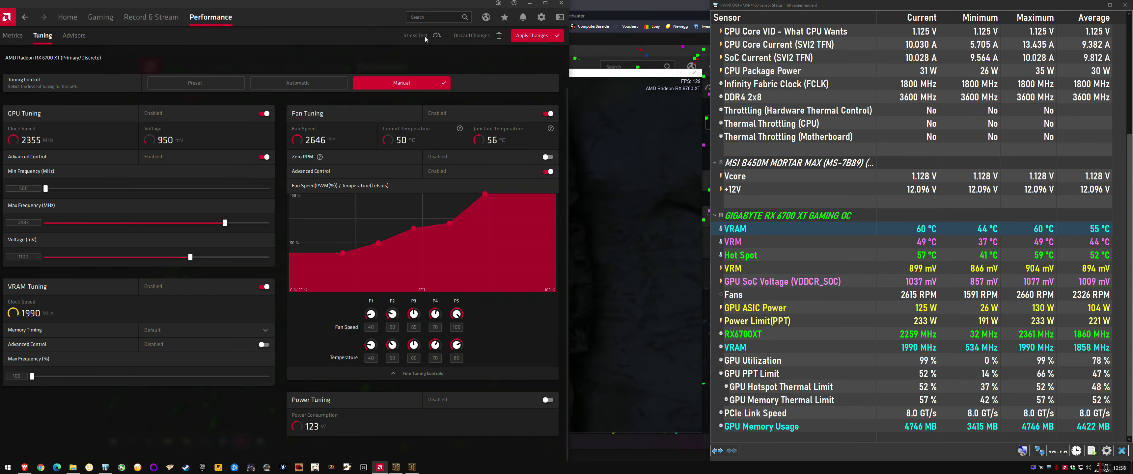
{"action": "left_click", "coordinate": [615, 75]}
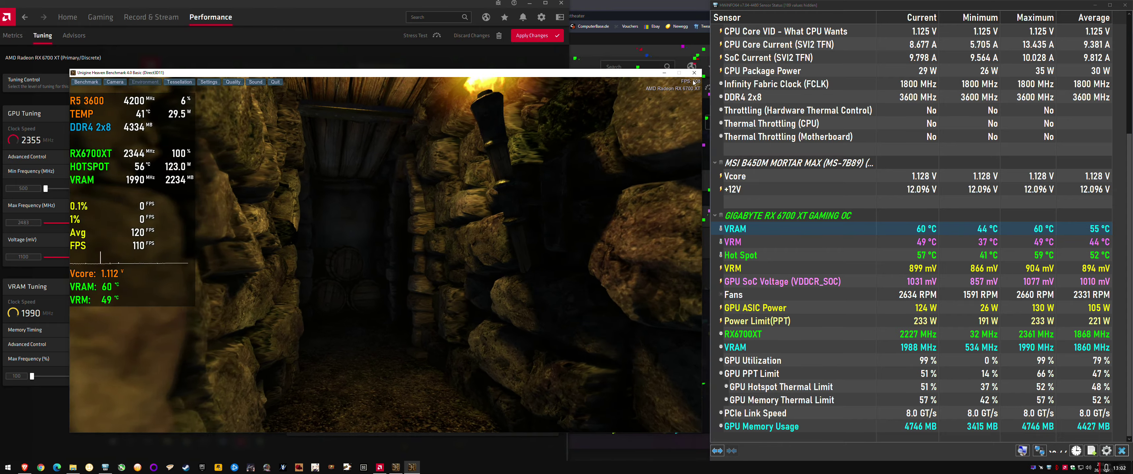
{"action": "left_click", "coordinate": [320, 45]}
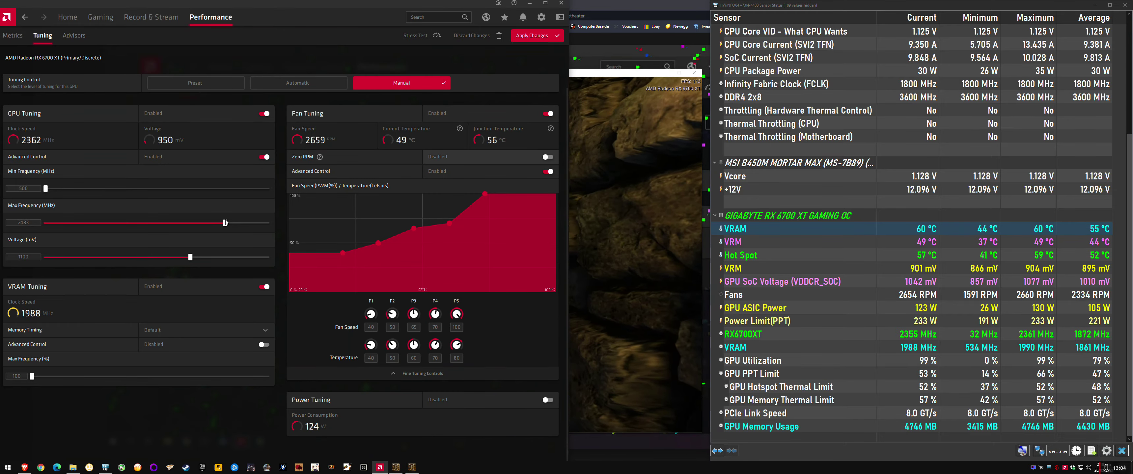